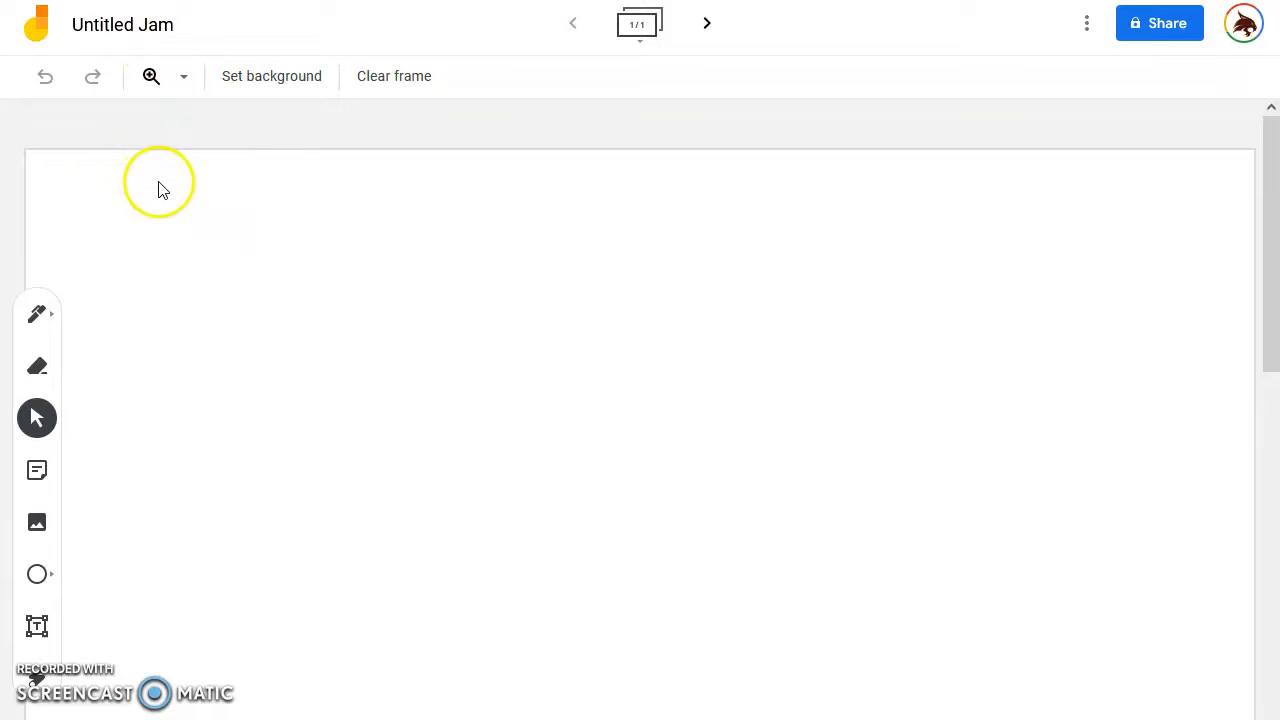
# Rename the untitled Jam as "Title"
pyautogui.click(119, 24)
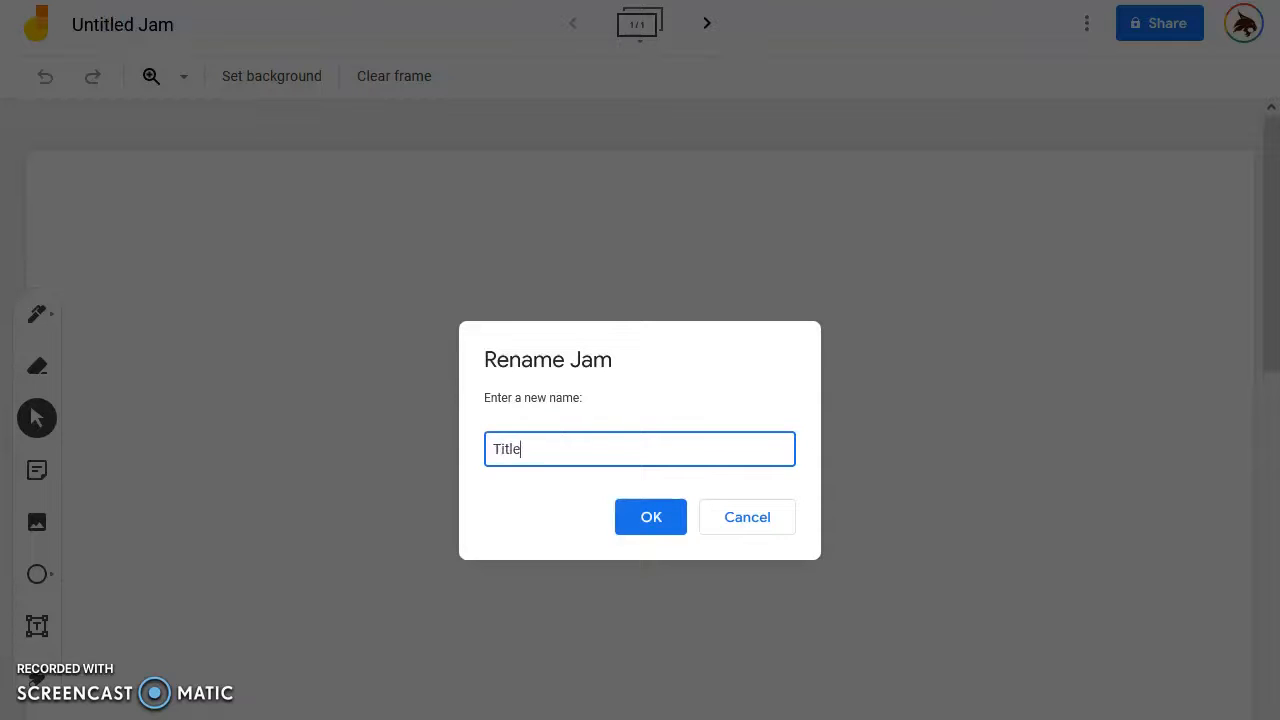
pyautogui.press('Return')
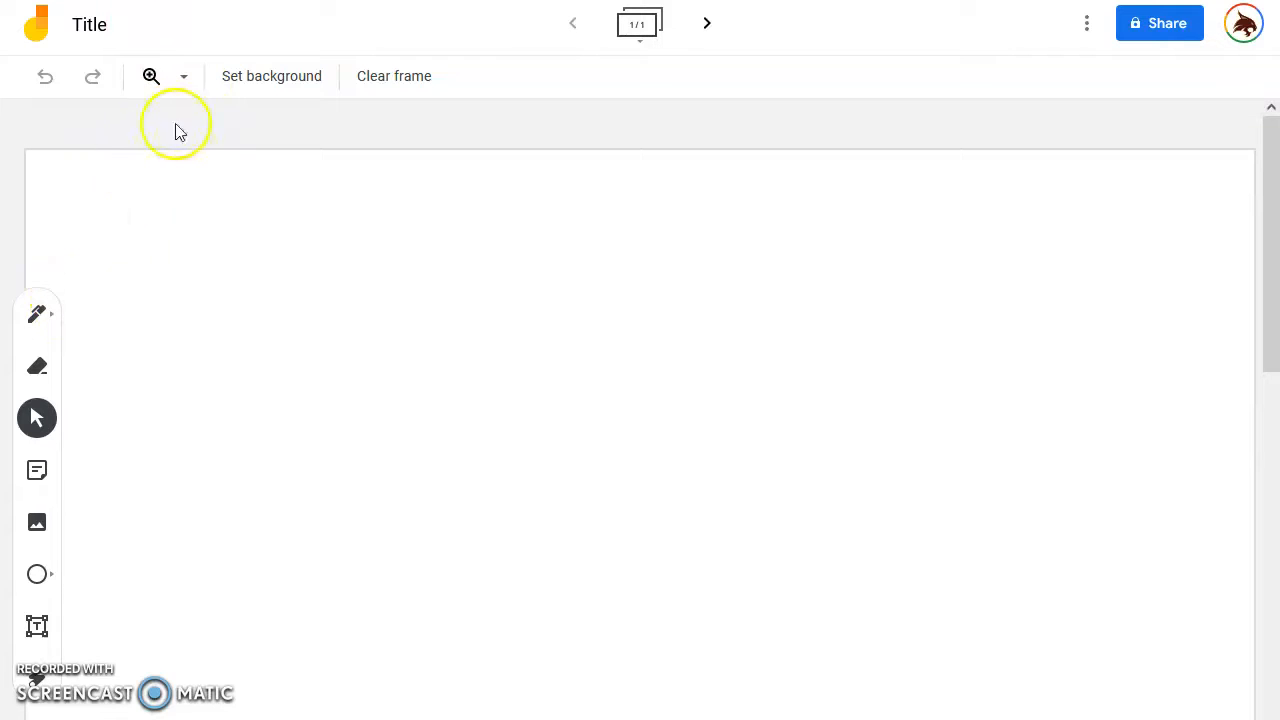
# Sketch a flower with a round center, five petals, a stem and a leaf using the black pen
pyautogui.click(50, 324)
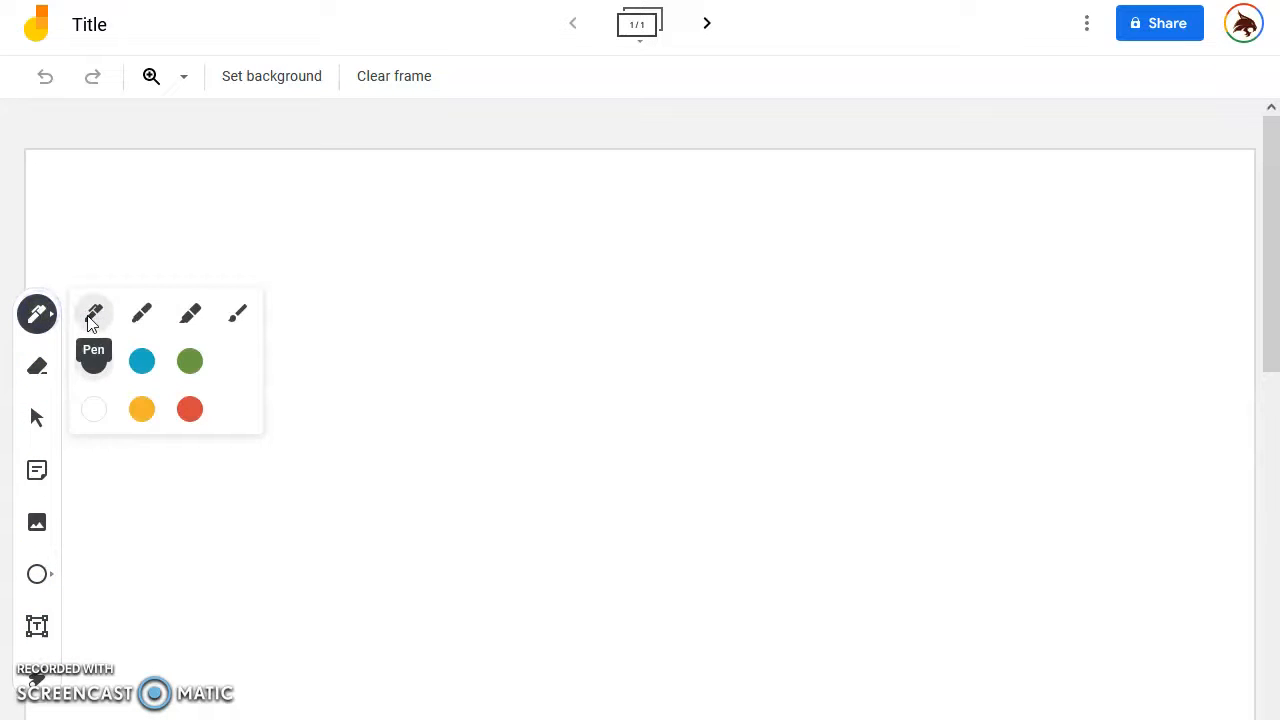
pyautogui.click(90, 346)
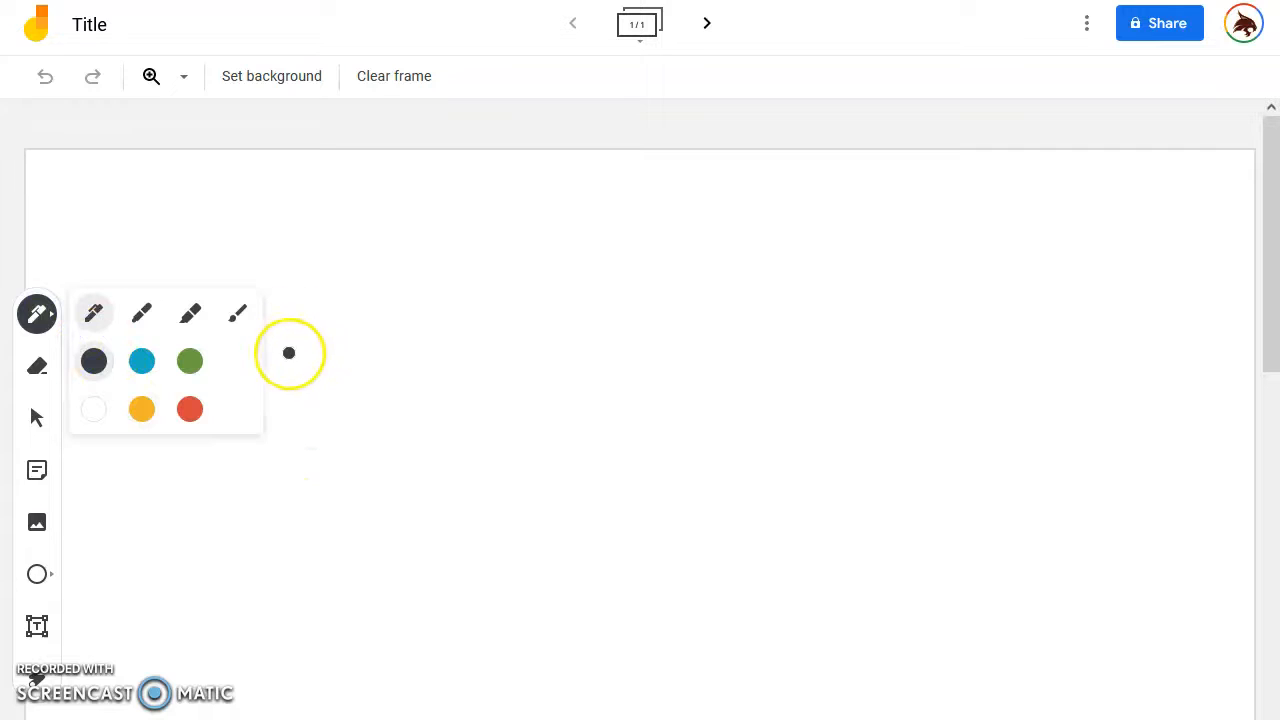
pyautogui.moveTo(1079, 336)
pyautogui.mouseDown()
pyautogui.moveTo(1006, 349)
pyautogui.moveTo(1110, 328)
pyautogui.mouseUp()
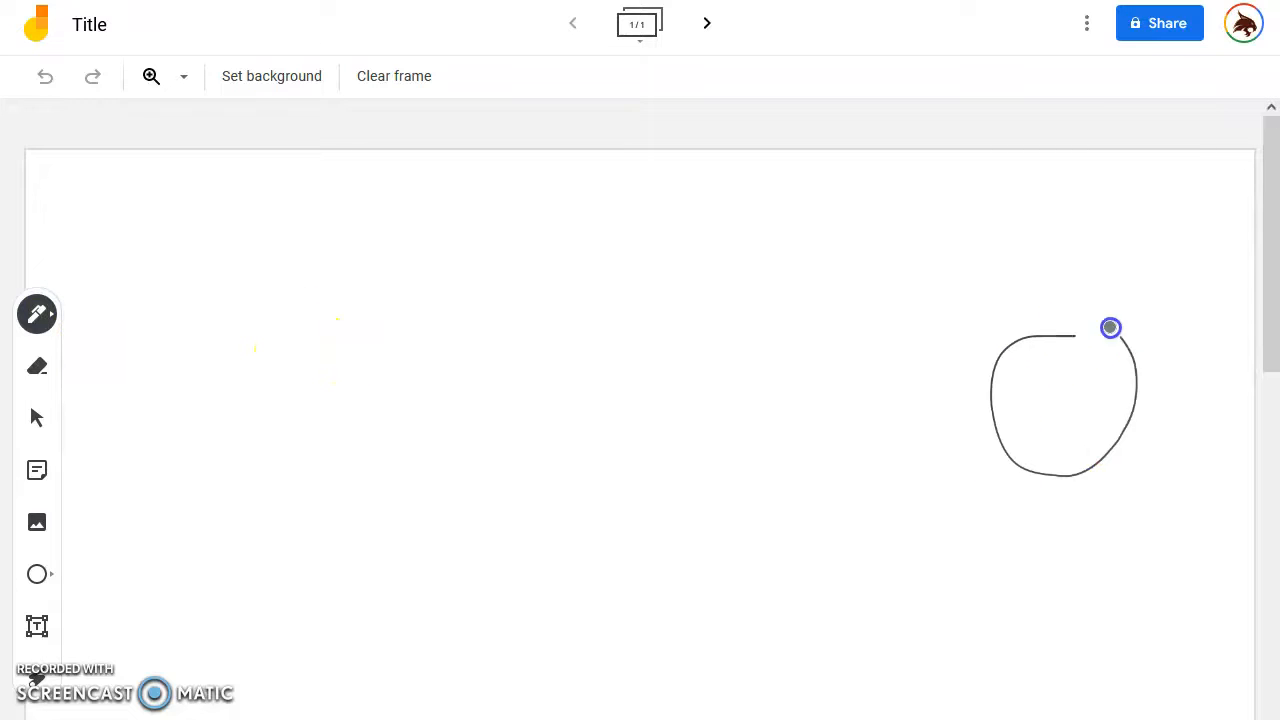
pyautogui.moveTo(1151, 389); pyautogui.dragTo(1112, 272)
pyautogui.moveTo(1089, 463); pyautogui.dragTo(1083, 706)
pyautogui.moveTo(1076, 596); pyautogui.dragTo(987, 529)
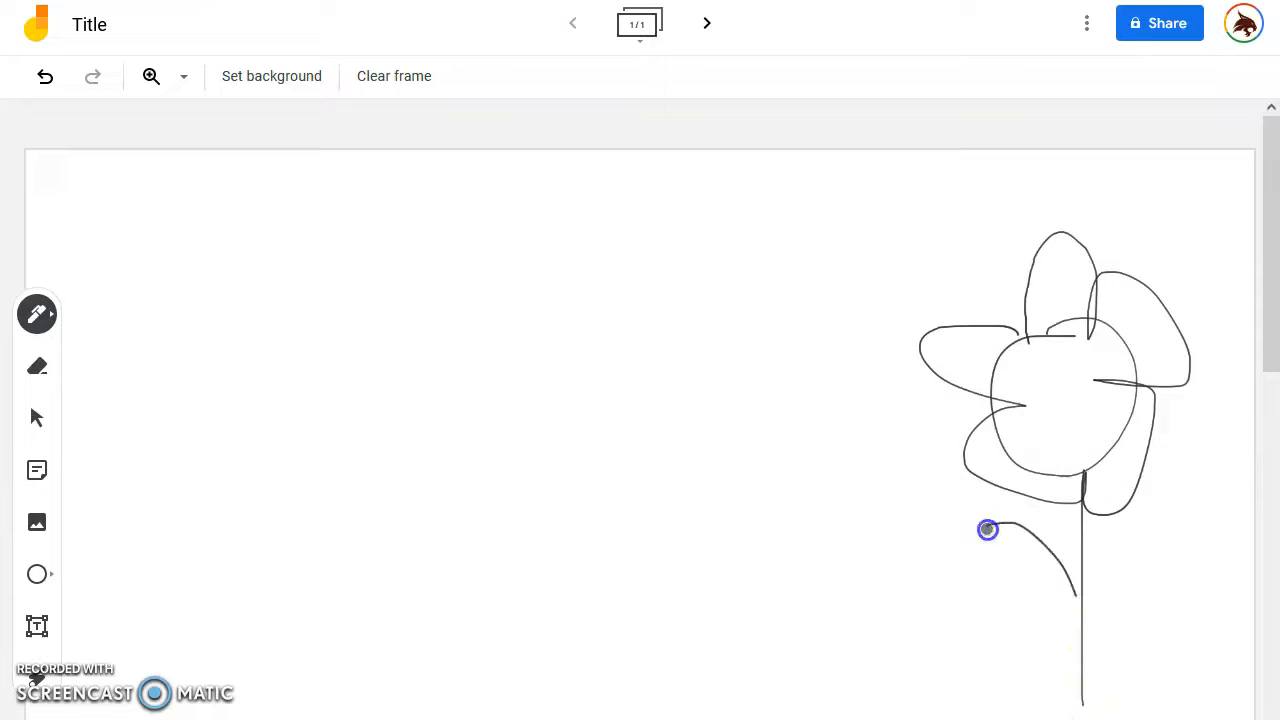
pyautogui.moveTo(1089, 581); pyautogui.dragTo(1005, 531)
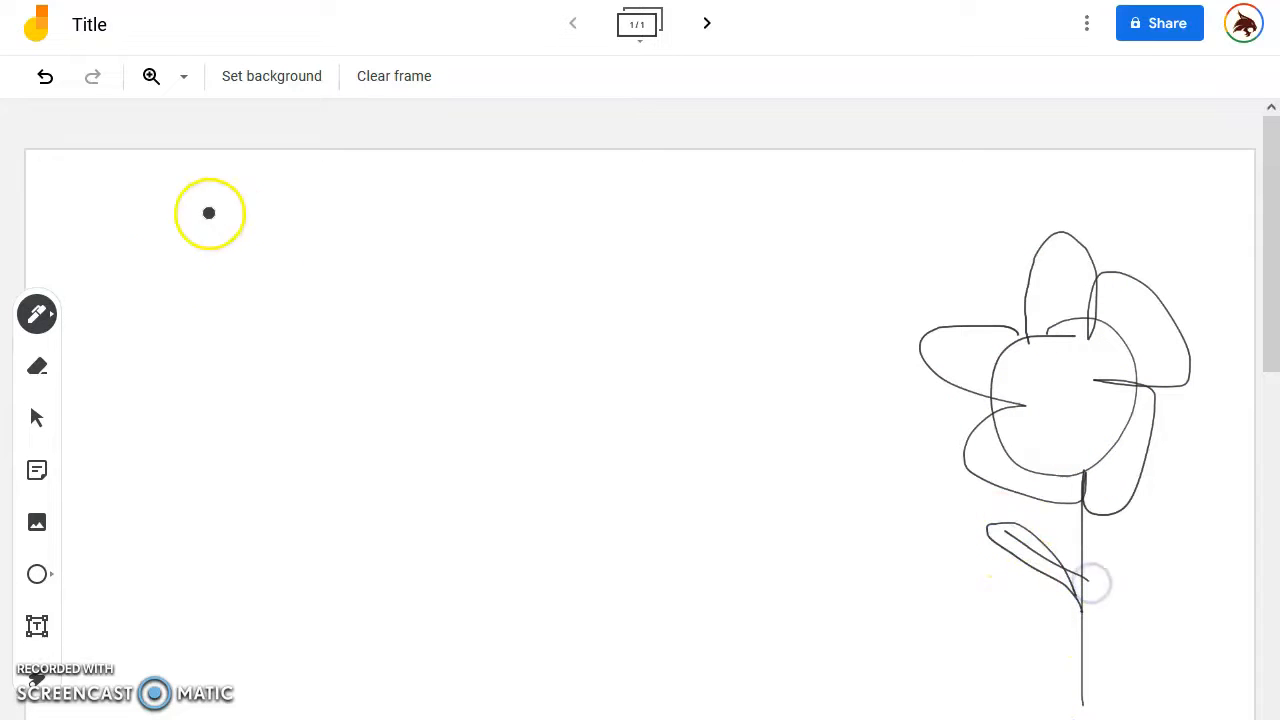
# Scribble over the flower's round center with the blue marker
pyautogui.click(45, 315)
pyautogui.click(141, 313)
pyautogui.click(138, 370)
pyautogui.moveTo(1012, 368)
pyautogui.mouseDown()
pyautogui.moveTo(1086, 357)
pyautogui.moveTo(1069, 471)
pyautogui.moveTo(1066, 346)
pyautogui.moveTo(1057, 395)
pyautogui.moveTo(1040, 400)
pyautogui.mouseUp()
# Color the flower's petals with the green highlighter
pyautogui.click(37, 314)
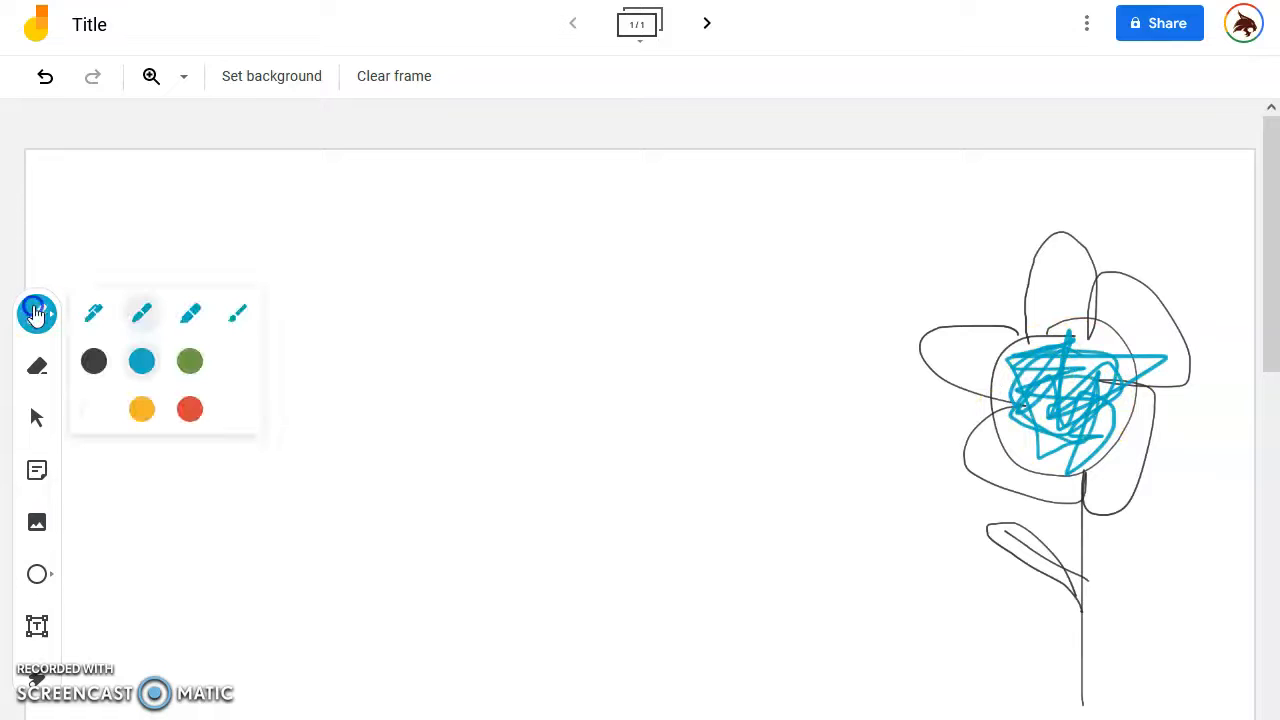
pyautogui.click(189, 311)
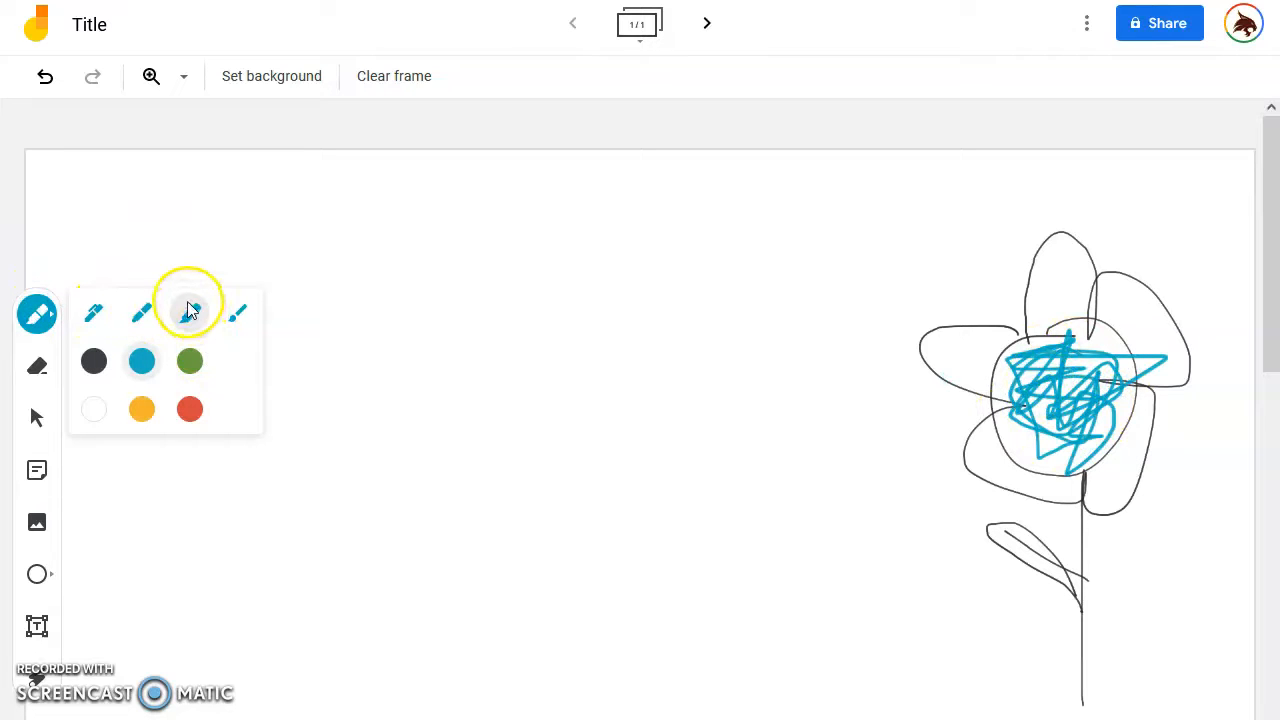
pyautogui.click(189, 361)
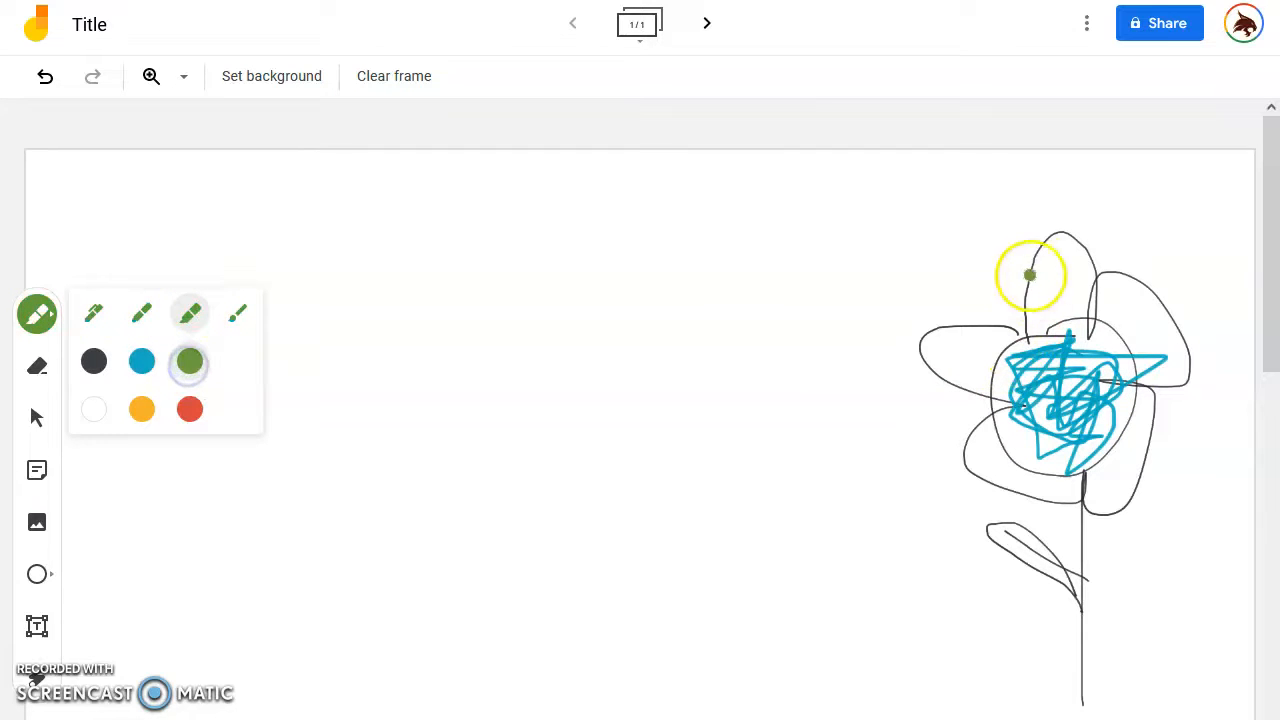
pyautogui.moveTo(1035, 258); pyautogui.dragTo(1076, 268)
pyautogui.moveTo(1019, 302)
pyautogui.mouseDown()
pyautogui.moveTo(1063, 251)
pyautogui.moveTo(1178, 362)
pyautogui.mouseUp()
pyautogui.moveTo(1038, 492)
pyautogui.mouseDown()
pyautogui.moveTo(951, 471)
pyautogui.moveTo(980, 349)
pyautogui.moveTo(989, 363)
pyautogui.moveTo(960, 366)
pyautogui.mouseUp()
# Handwrite "Hi!" beside the flower with the green highlighter
pyautogui.moveTo(746, 224); pyautogui.dragTo(871, 224)
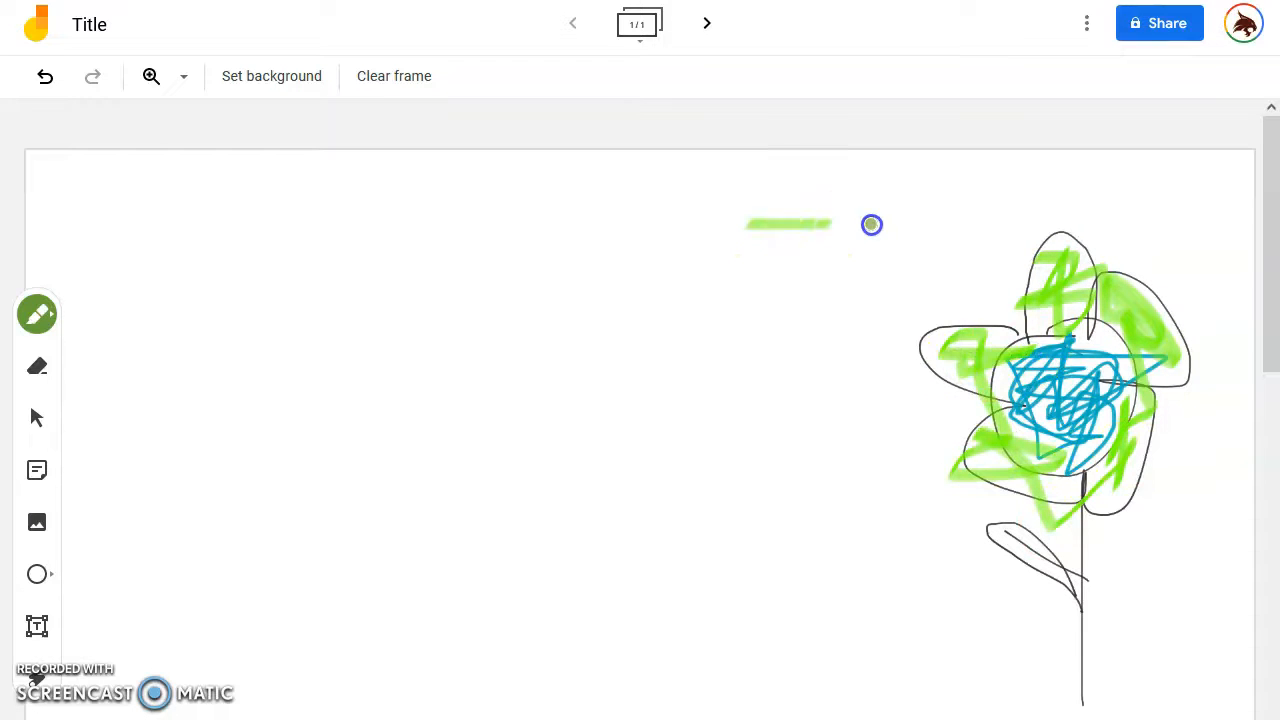
pyautogui.moveTo(746, 176); pyautogui.dragTo(761, 263)
pyautogui.moveTo(863, 185); pyautogui.dragTo(869, 274)
pyautogui.moveTo(903, 223)
pyautogui.mouseDown()
pyautogui.moveTo(905, 266)
pyautogui.moveTo(900, 212)
pyautogui.moveTo(951, 246)
pyautogui.moveTo(948, 264)
pyautogui.mouseUp()
pyautogui.click(952, 282)
# Paint broad red brush strokes around the flower and across the handwritten greeting
pyautogui.click(37, 318)
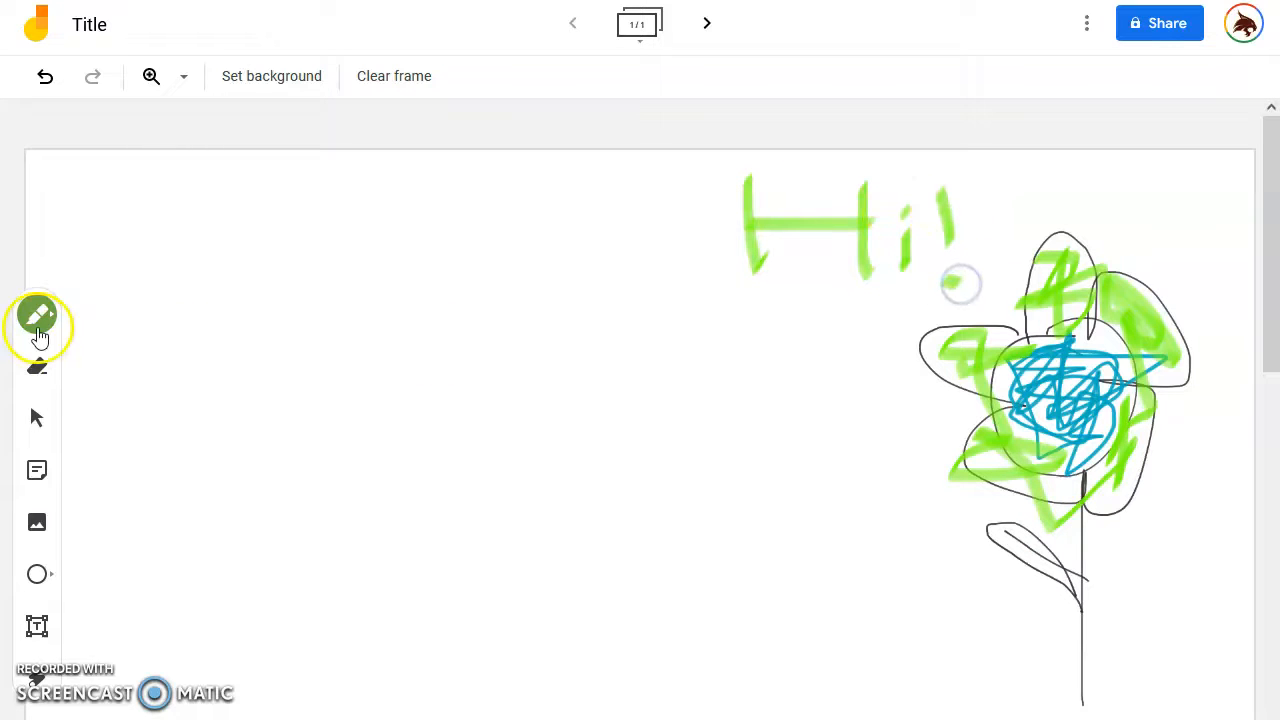
pyautogui.click(237, 314)
pyautogui.click(189, 409)
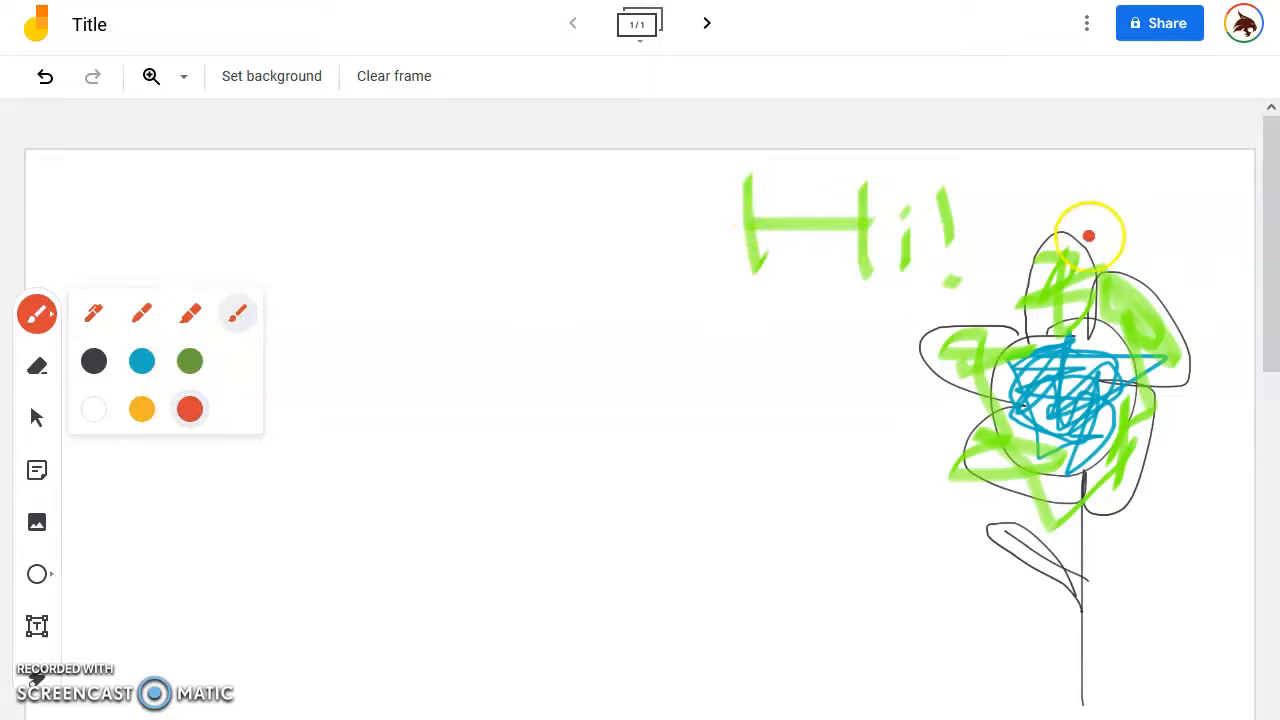
pyautogui.click(1133, 217)
pyautogui.moveTo(1133, 217)
pyautogui.mouseDown()
pyautogui.moveTo(854, 223)
pyautogui.moveTo(951, 491)
pyautogui.moveTo(1057, 126)
pyautogui.moveTo(1174, 204)
pyautogui.moveTo(1108, 186)
pyautogui.moveTo(1166, 223)
pyautogui.moveTo(1118, 237)
pyautogui.mouseUp()
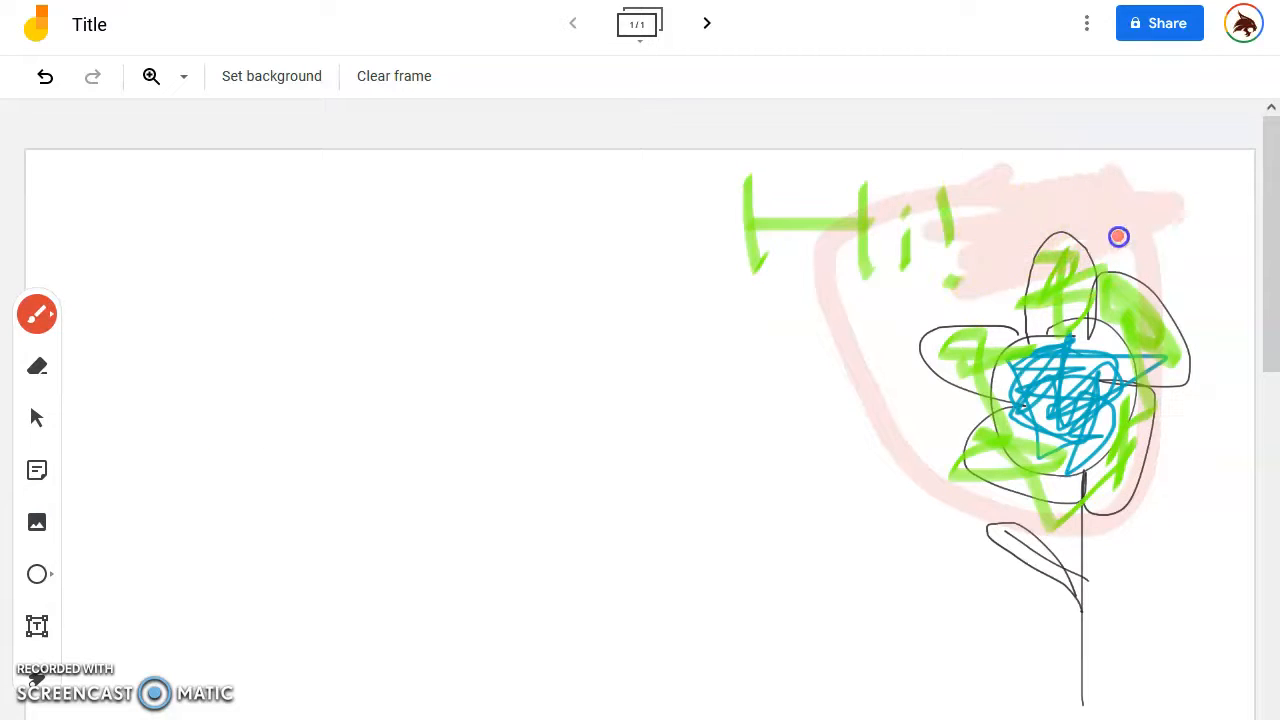
pyautogui.moveTo(989, 310)
pyautogui.mouseDown()
pyautogui.moveTo(789, 417)
pyautogui.moveTo(1094, 374)
pyautogui.moveTo(803, 320)
pyautogui.moveTo(963, 309)
pyautogui.moveTo(928, 370)
pyautogui.mouseUp()
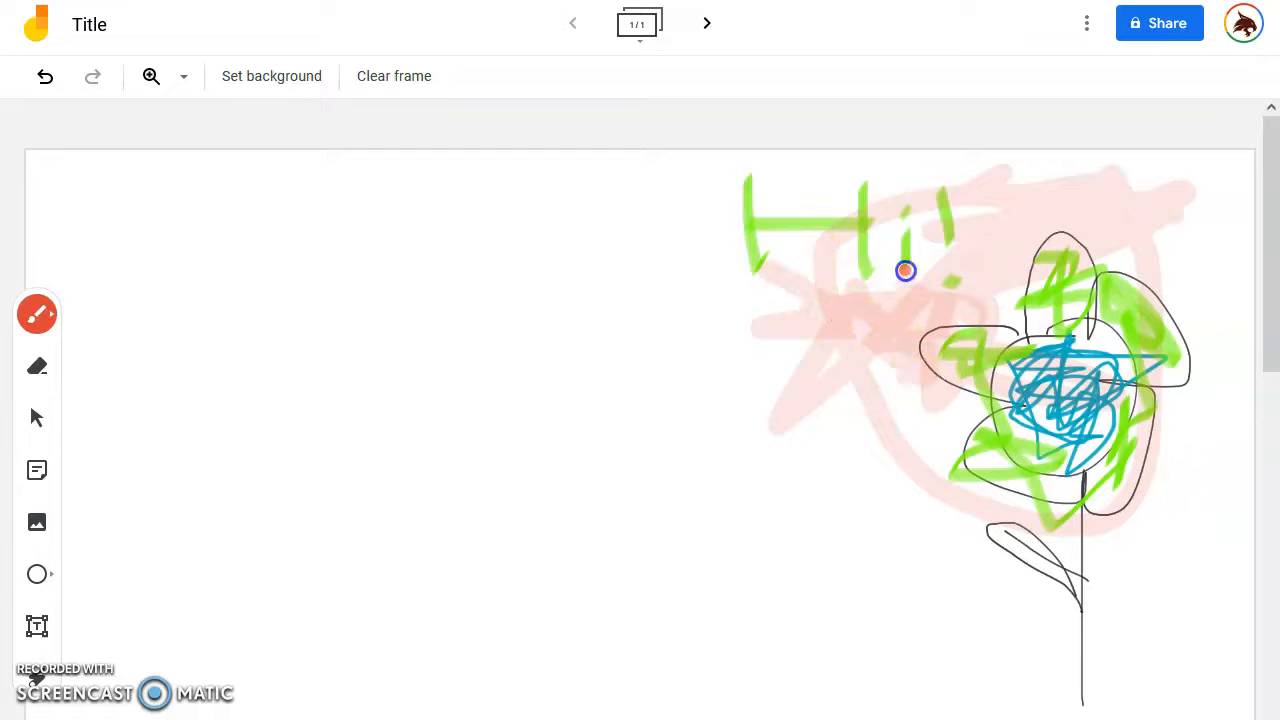
pyautogui.moveTo(905, 270); pyautogui.dragTo(865, 395)
# Erase the handwritten "Hi!" and parts of the red strokes around it, finishing with the Select tool active
pyautogui.click(37, 366)
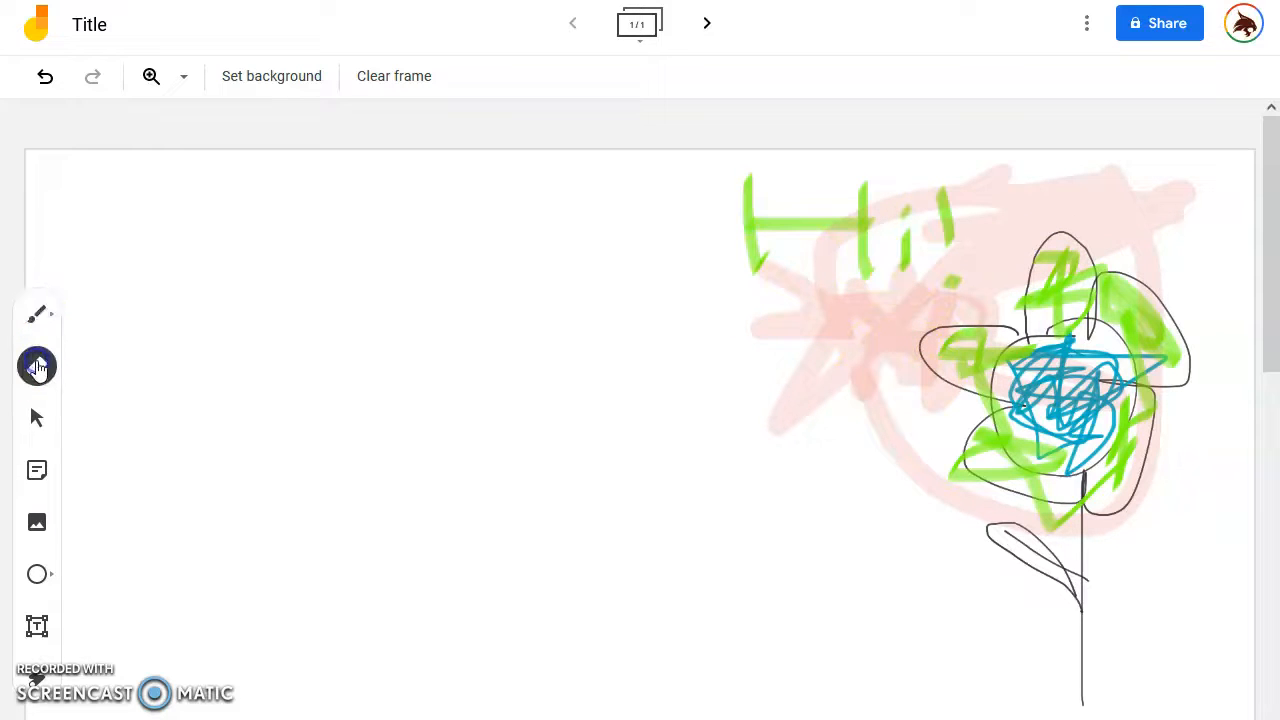
pyautogui.click(869, 283)
pyautogui.moveTo(782, 310)
pyautogui.mouseDown()
pyautogui.moveTo(703, 266)
pyautogui.moveTo(771, 329)
pyautogui.moveTo(717, 337)
pyautogui.mouseUp()
pyautogui.moveTo(860, 302); pyautogui.dragTo(1009, 248)
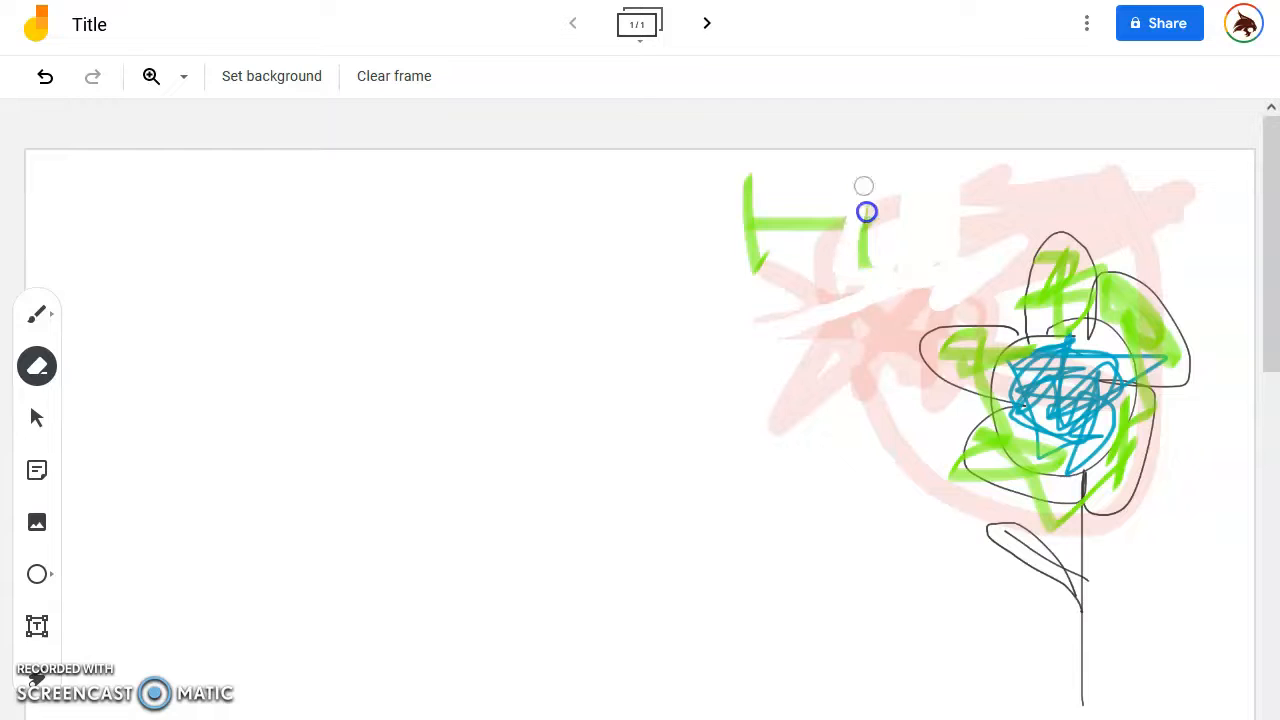
pyautogui.moveTo(751, 176); pyautogui.dragTo(749, 187)
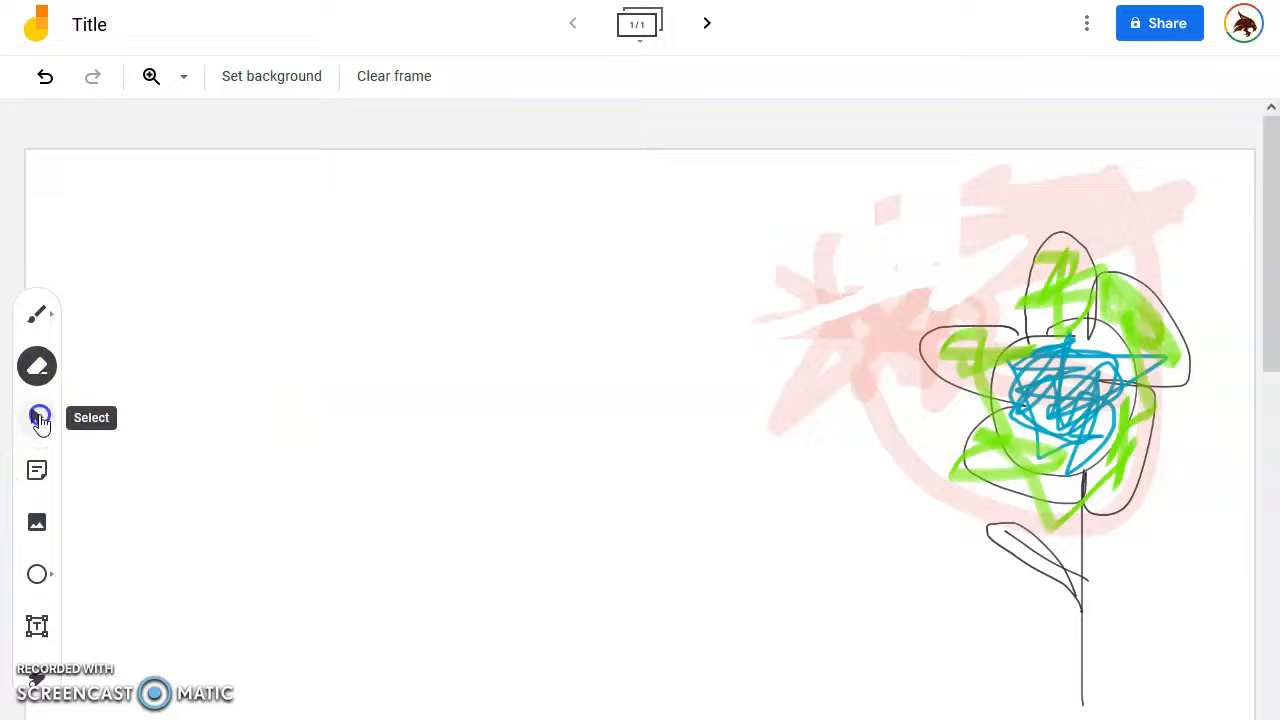
pyautogui.click(40, 418)
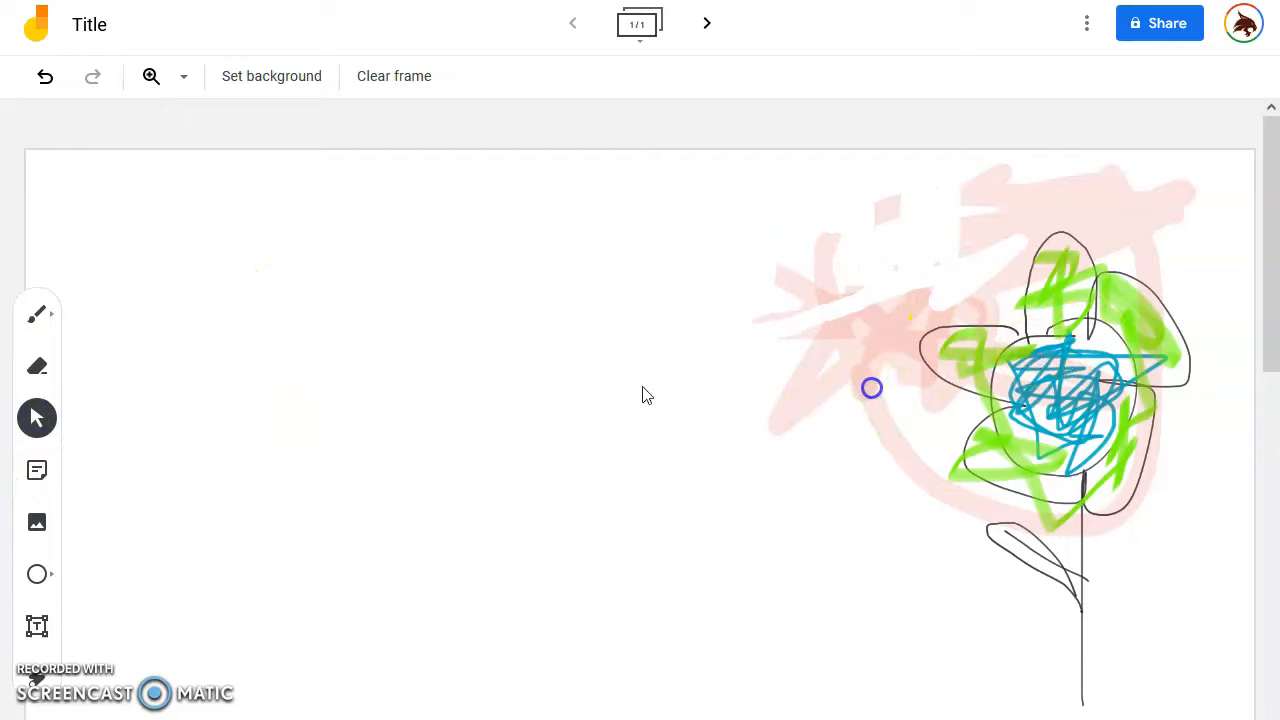
# Add a yellow sticky note reading "This note is sticky" without creating a second note
pyautogui.click(40, 472)
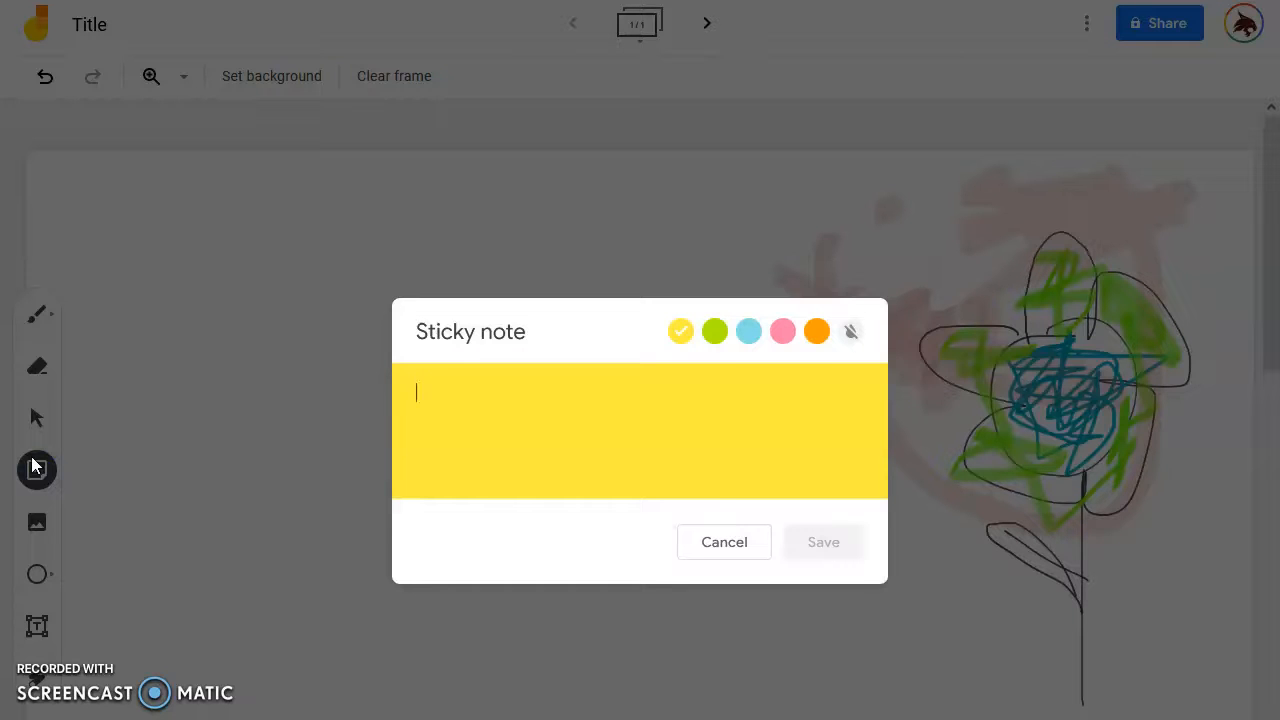
pyautogui.write('This note is sticky')
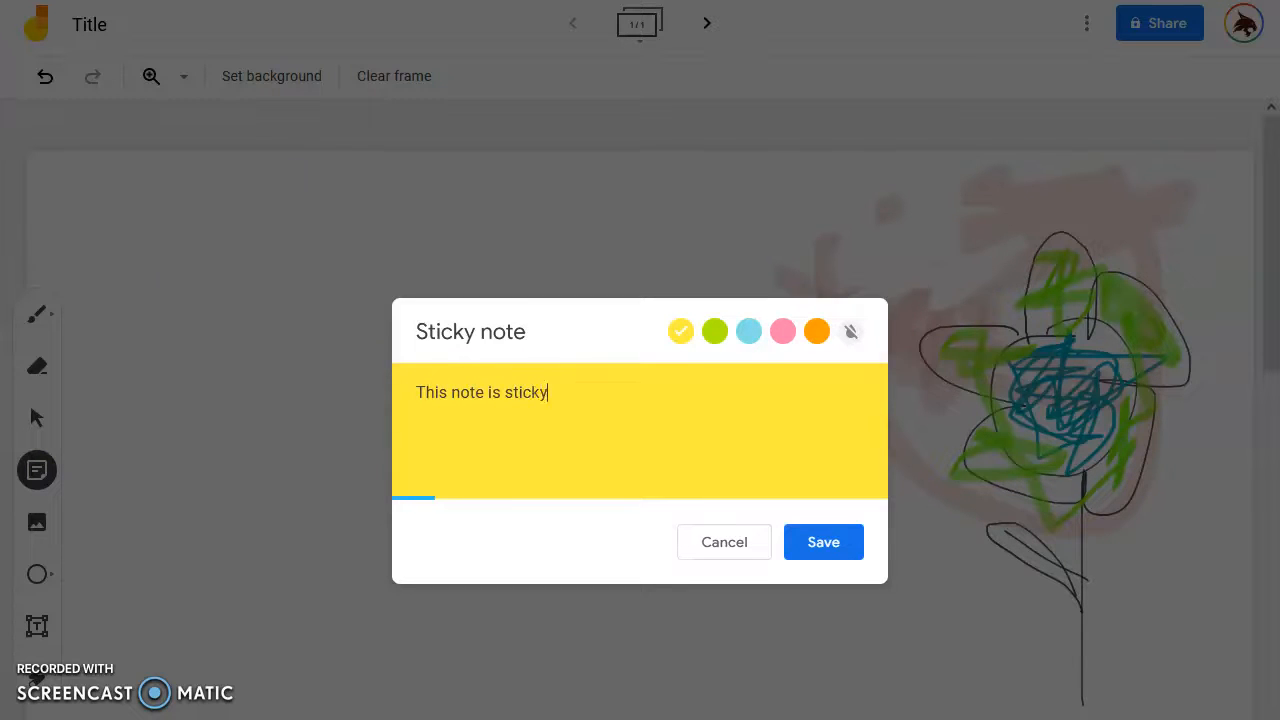
pyautogui.press('Return')
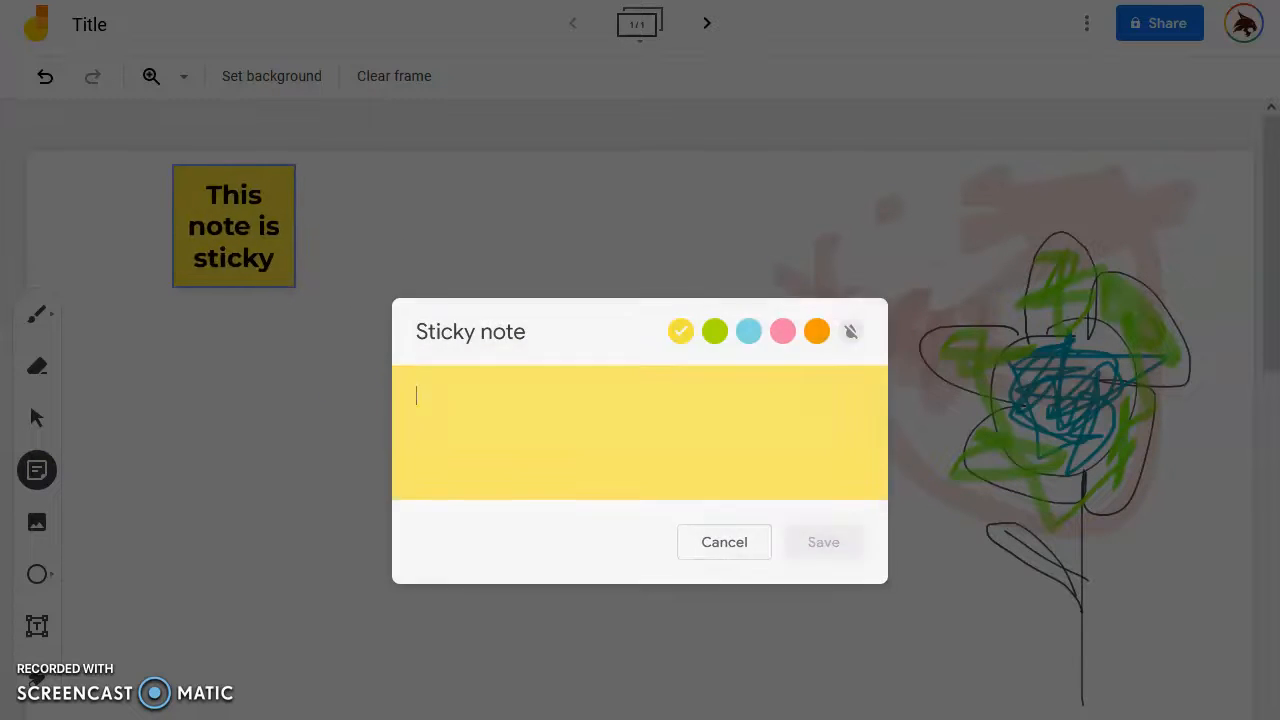
pyautogui.click(762, 551)
# Move the yellow sticky note to the open area beside the flower and tilt it slightly clockwise
pyautogui.moveTo(300, 262); pyautogui.dragTo(708, 433)
pyautogui.click(50, 418)
pyautogui.moveTo(633, 352); pyautogui.dragTo(597, 314)
# Change the sticky note's color to green and move it closer to the flower
pyautogui.click(725, 360)
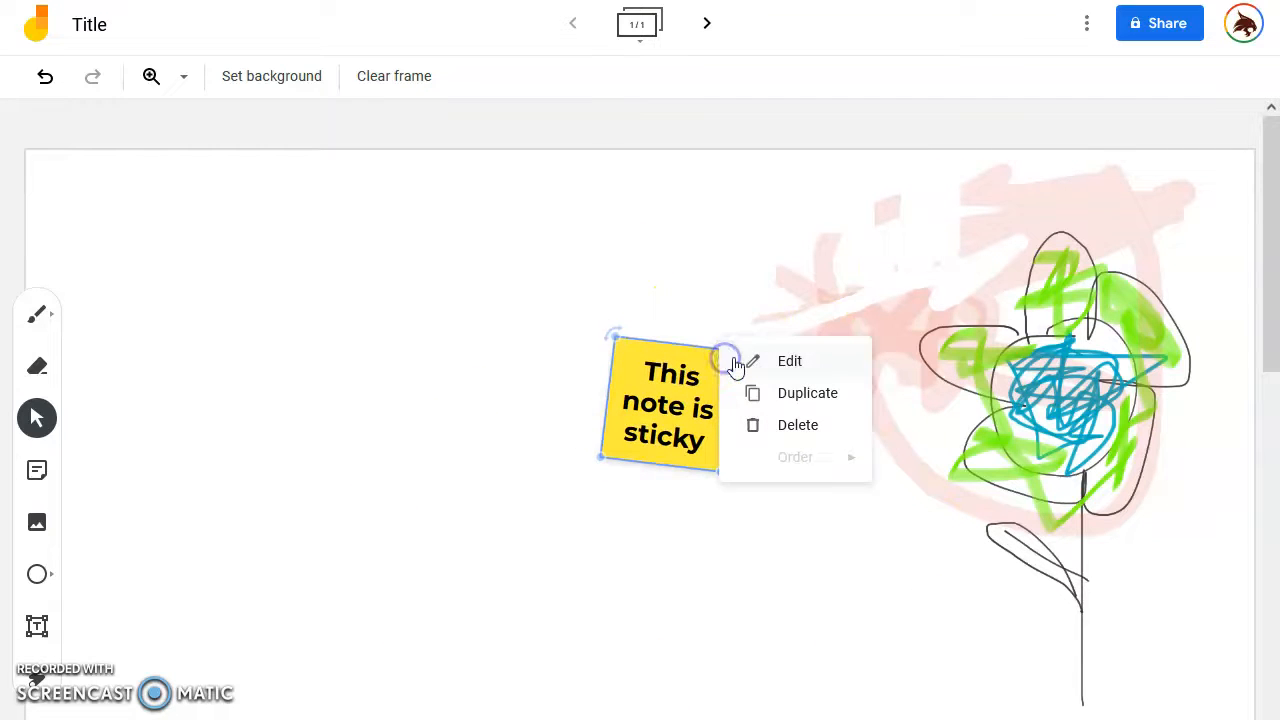
pyautogui.click(812, 362)
pyautogui.click(714, 331)
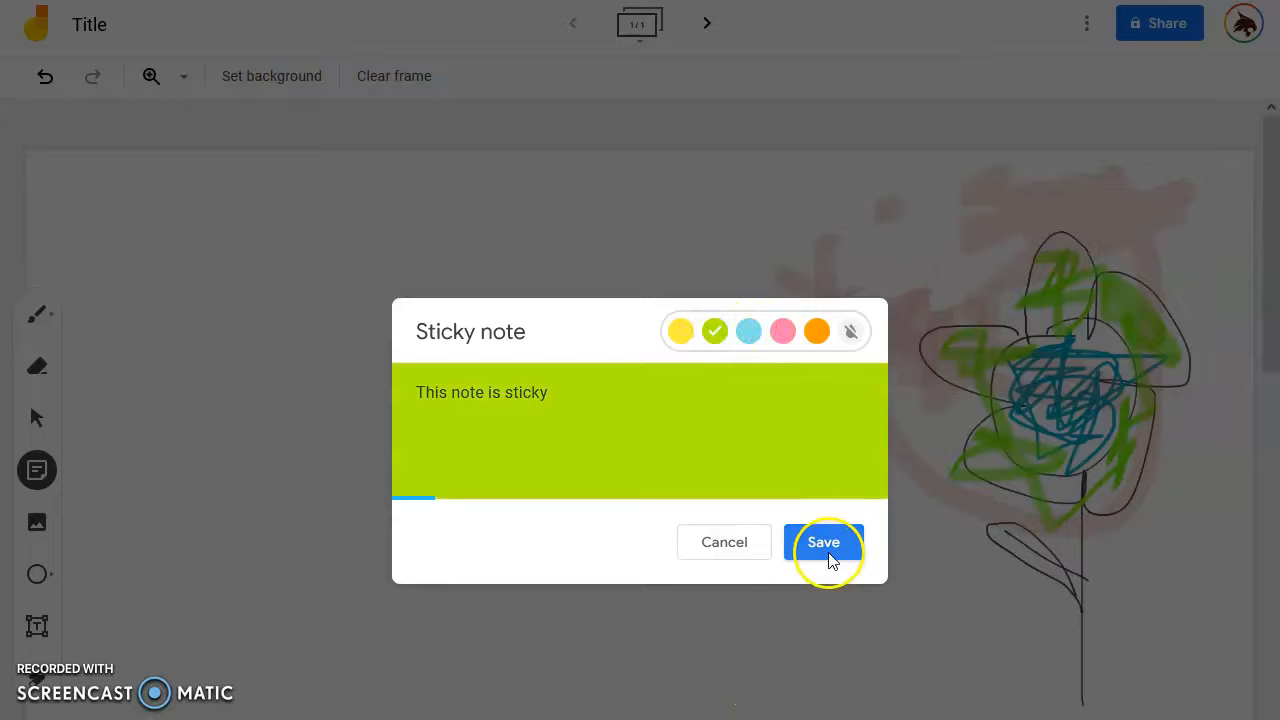
pyautogui.click(823, 548)
pyautogui.moveTo(679, 409); pyautogui.dragTo(851, 449)
# Duplicate the green sticky note and move both copies away from the flower so that they overlap
pyautogui.click(902, 387)
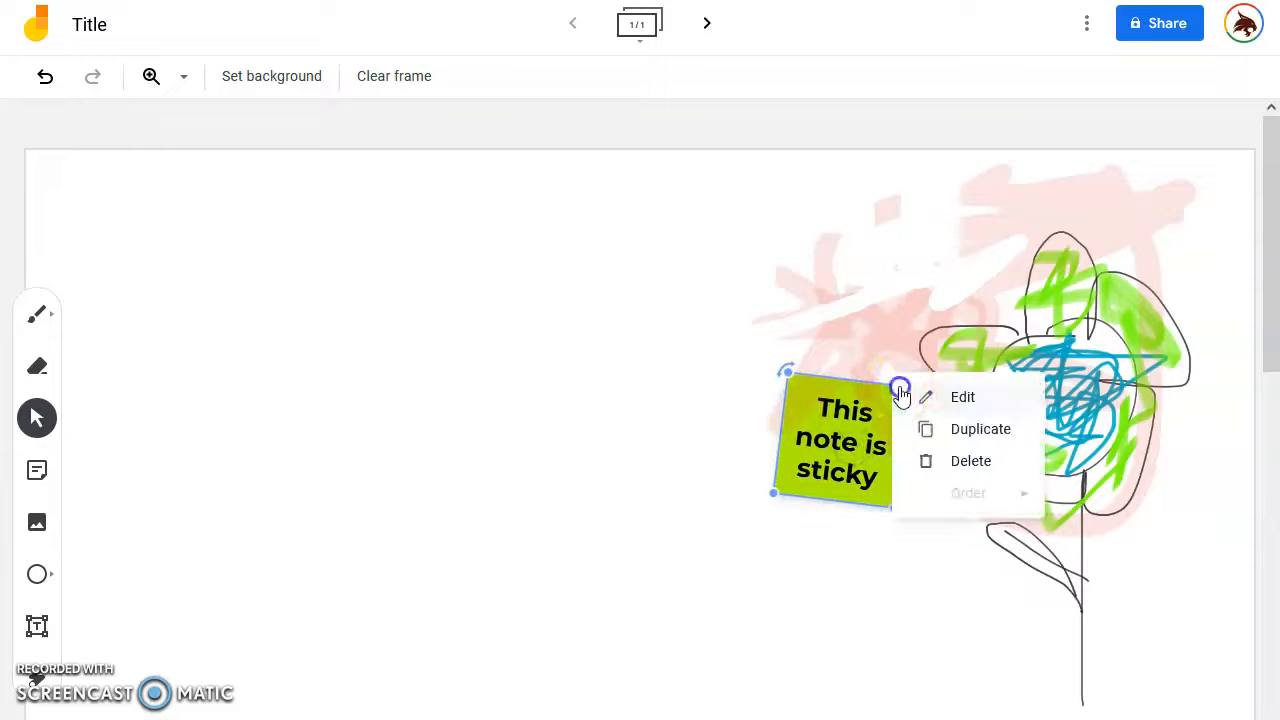
pyautogui.click(974, 429)
pyautogui.moveTo(890, 488); pyautogui.dragTo(703, 425)
pyautogui.moveTo(829, 470); pyautogui.dragTo(670, 428)
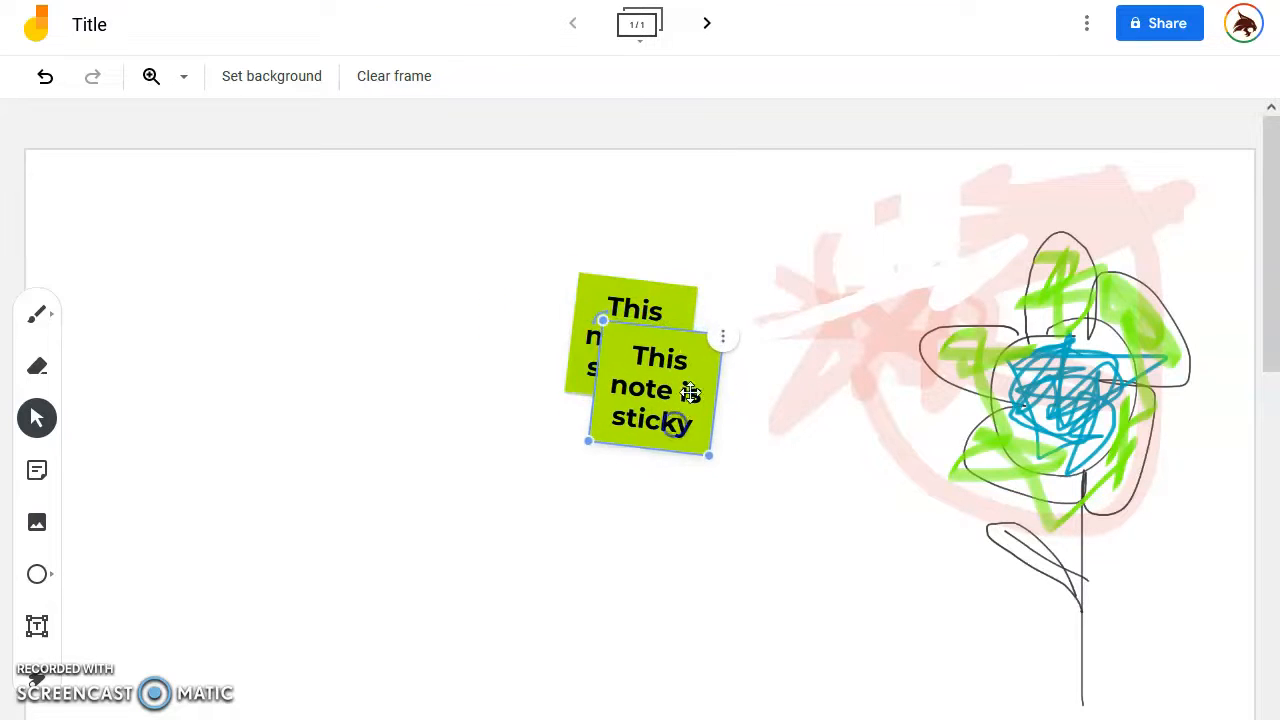
# Send the front sticky note backward and place the two notes side by side near the frame's upper edge
pyautogui.click(723, 342)
pyautogui.moveTo(806, 444)
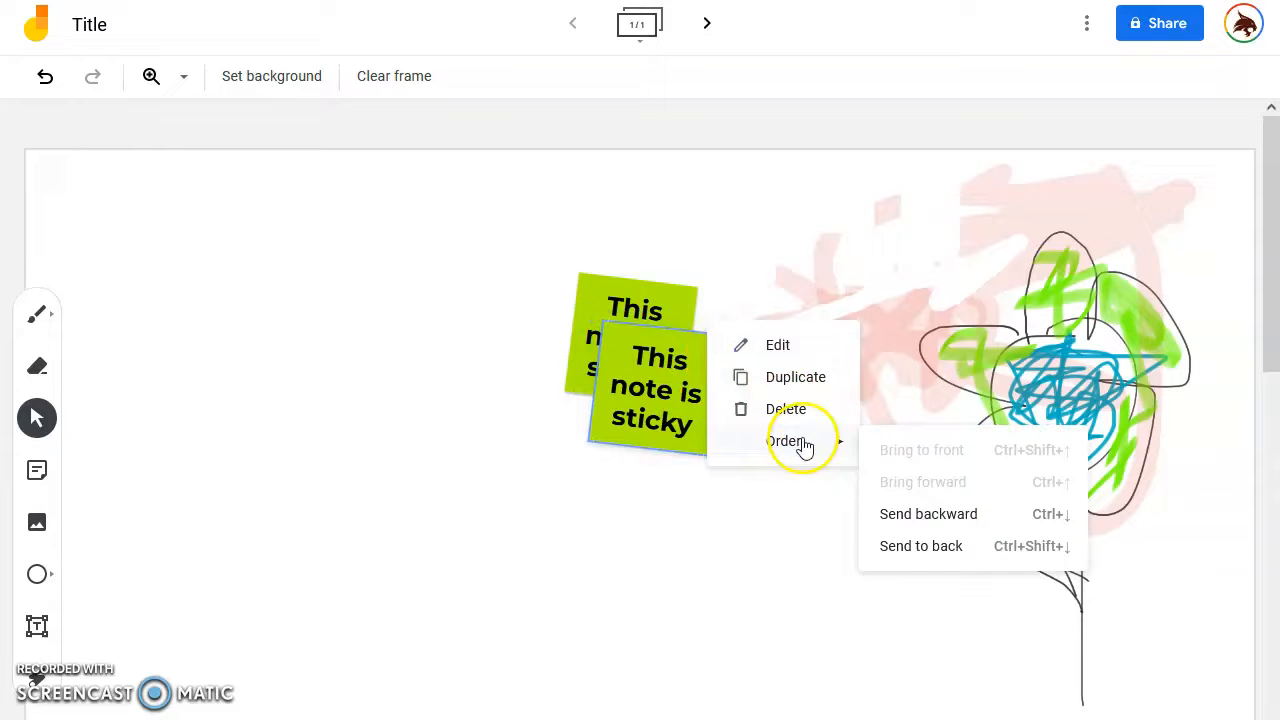
pyautogui.click(945, 513)
pyautogui.click(638, 312)
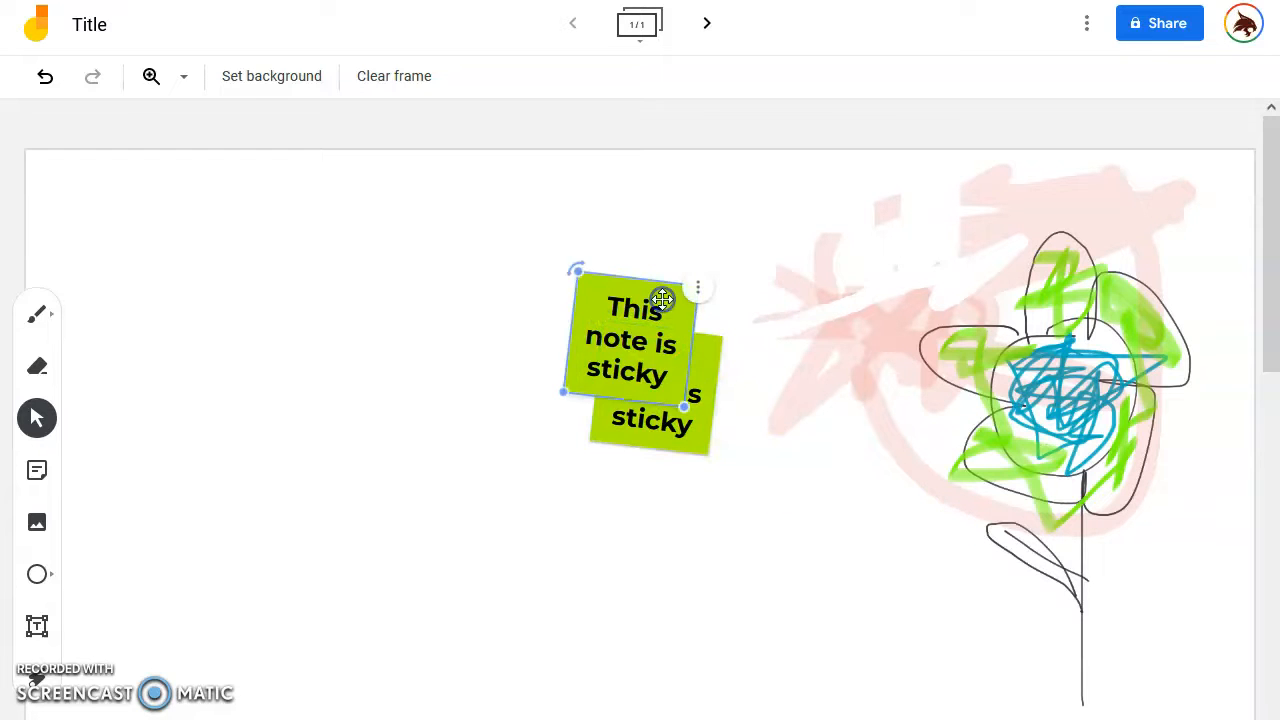
pyautogui.moveTo(642, 323)
pyautogui.mouseDown()
pyautogui.moveTo(765, 398)
pyautogui.moveTo(876, 249)
pyautogui.mouseUp()
pyautogui.moveTo(668, 383); pyautogui.dragTo(755, 220)
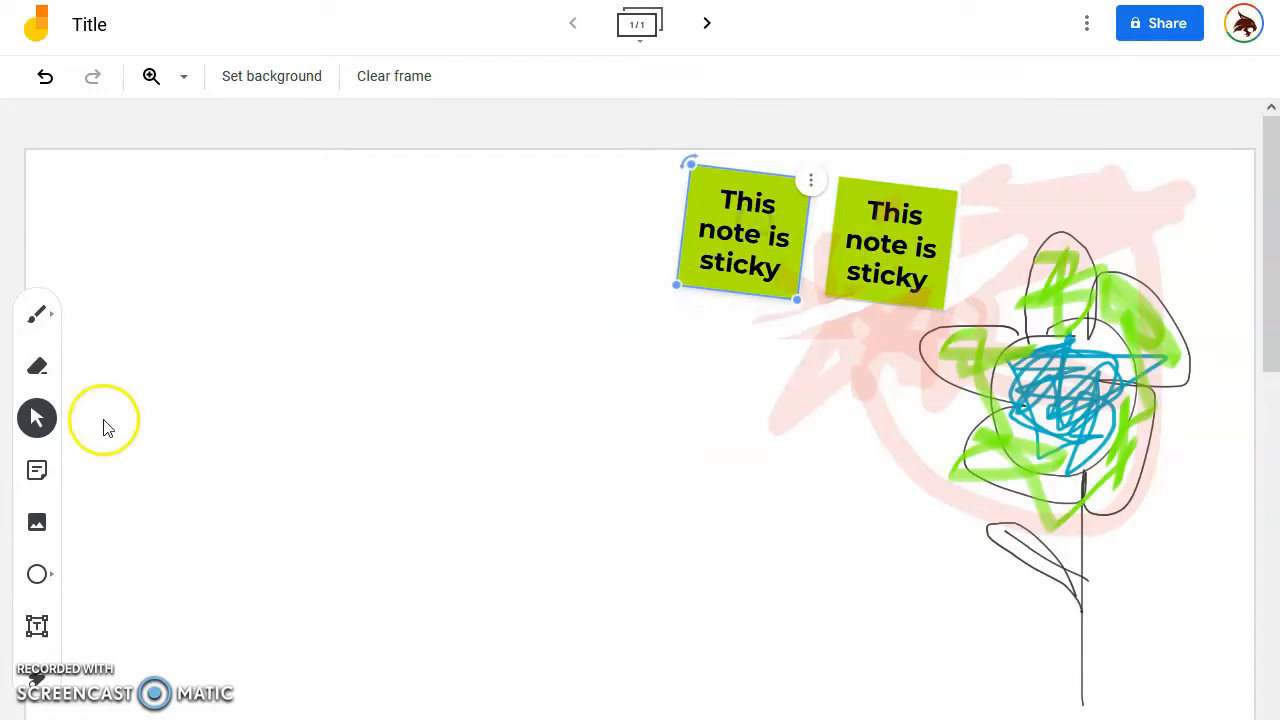
# Upload the bobcat logo image and place it over the two sticky notes
pyautogui.click(38, 523)
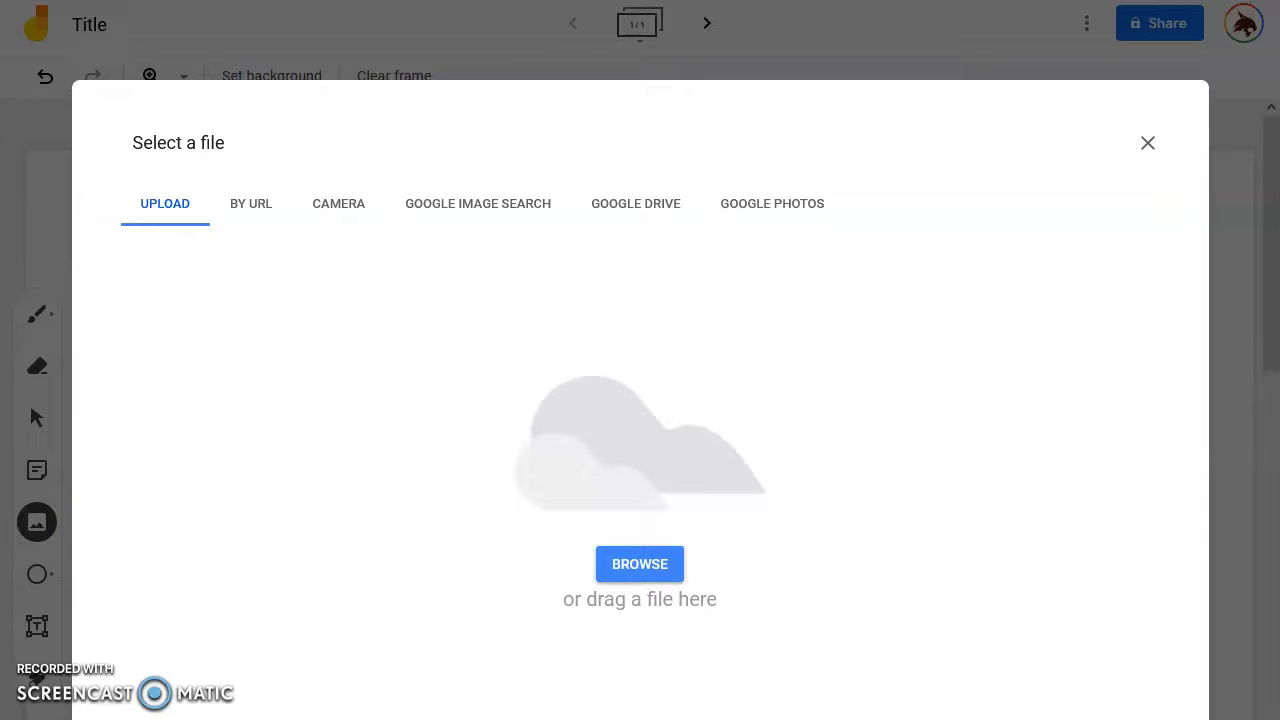
pyautogui.moveTo(0, 520); pyautogui.dragTo(656, 520)
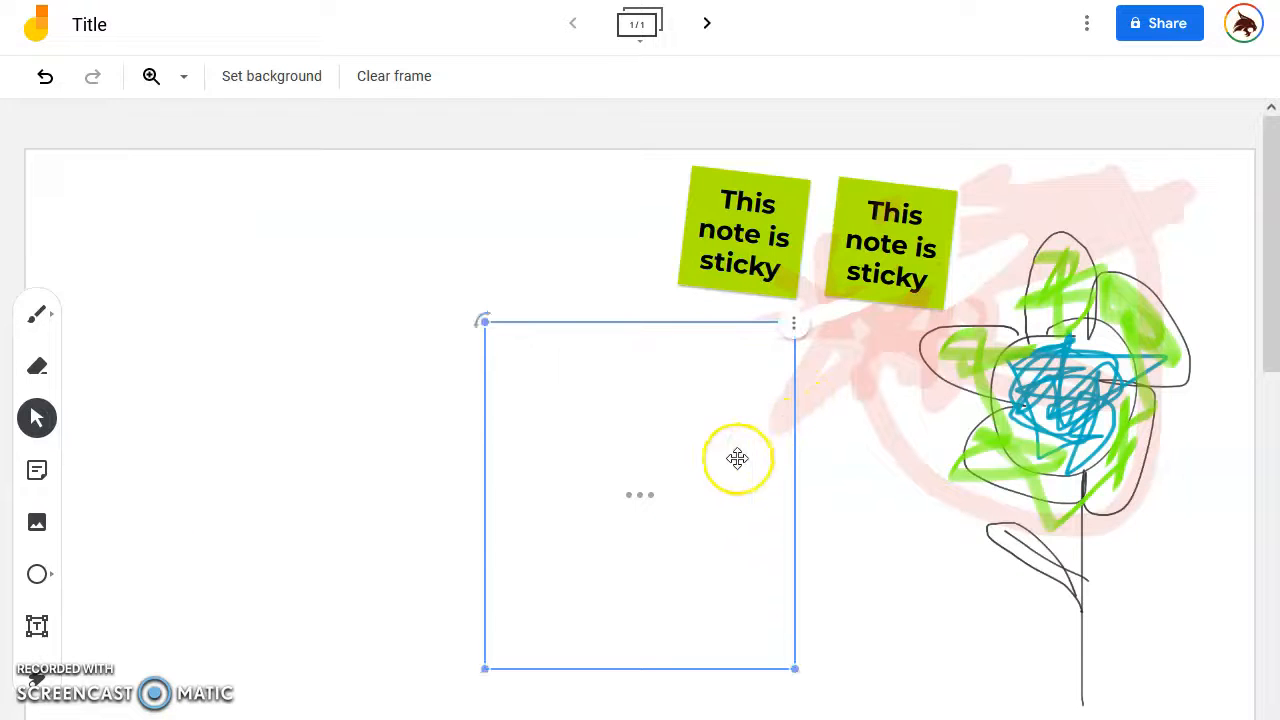
pyautogui.moveTo(666, 489); pyautogui.dragTo(840, 268)
# Send the bobcat logo backward and move it below the sticky notes, next to the flower
pyautogui.click(977, 106)
pyautogui.click(1034, 188)
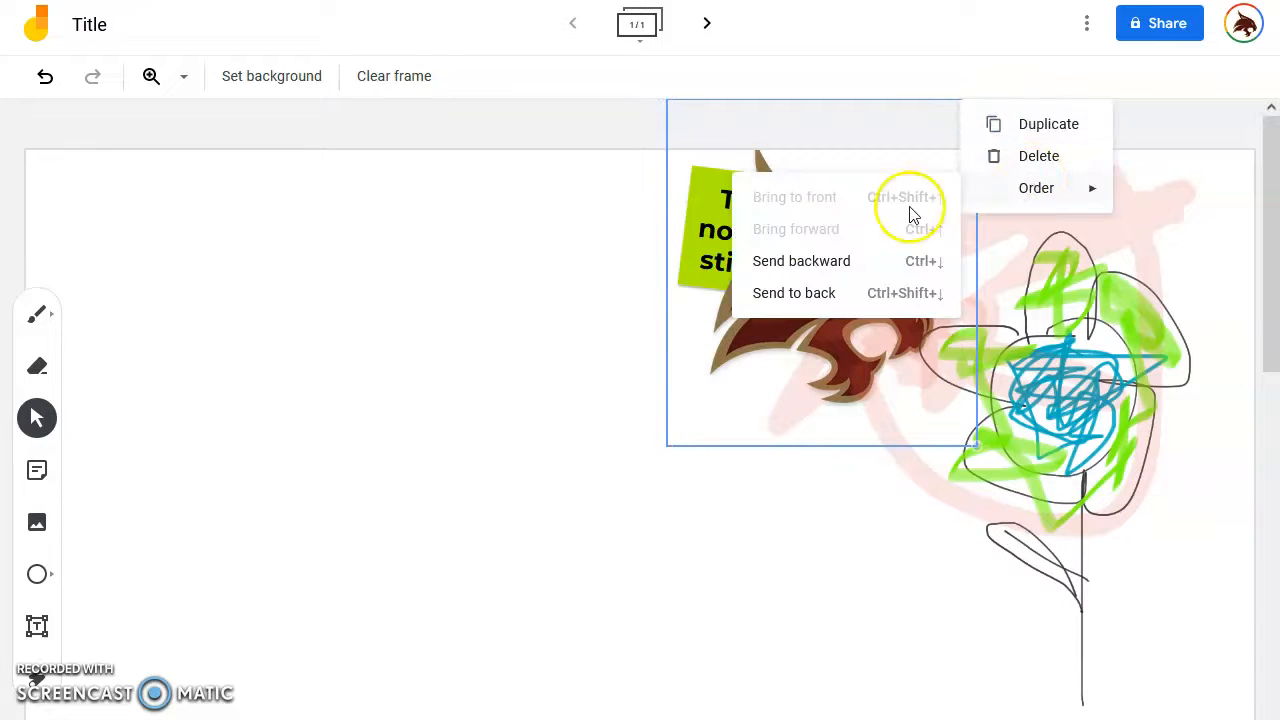
pyautogui.click(874, 262)
pyautogui.moveTo(803, 318); pyautogui.dragTo(853, 505)
pyautogui.moveTo(686, 263)
pyautogui.mouseDown()
pyautogui.moveTo(610, 476)
pyautogui.moveTo(757, 146)
pyautogui.moveTo(680, 237)
pyautogui.moveTo(678, 262)
pyautogui.mouseUp()
pyautogui.moveTo(662, 449); pyautogui.dragTo(692, 515)
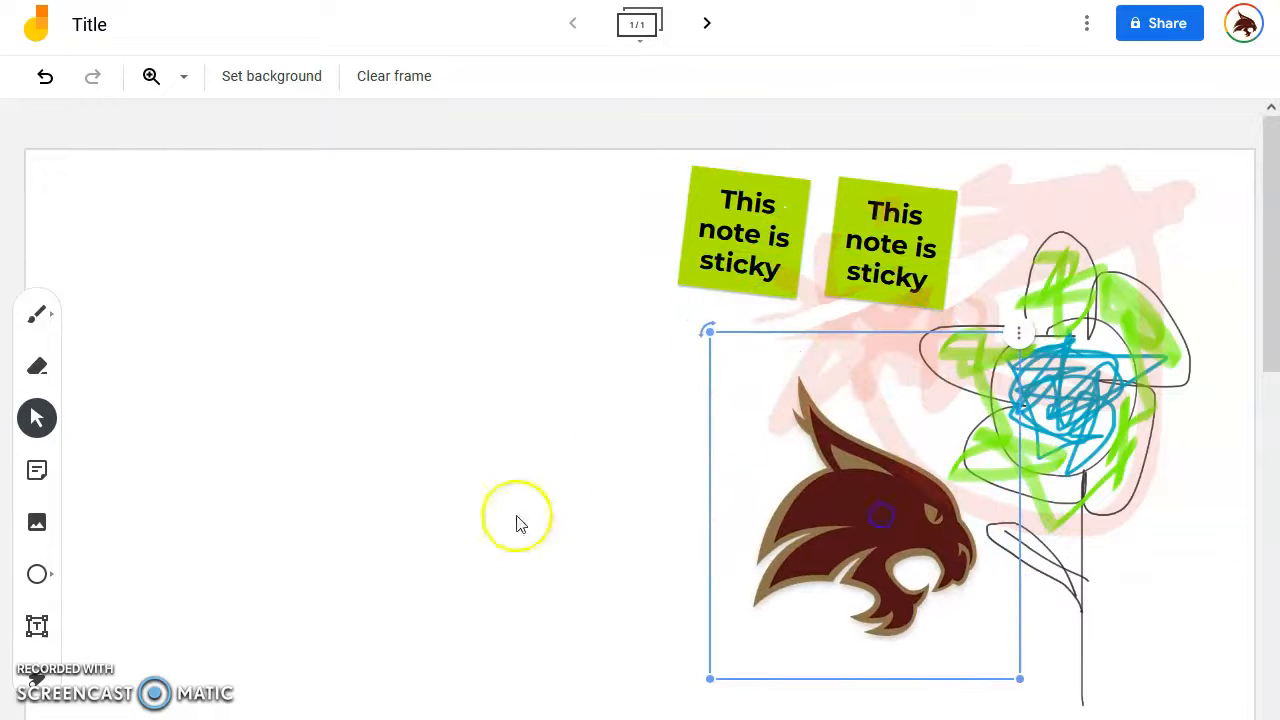
# Upload a second image file to the frame
pyautogui.click(36, 528)
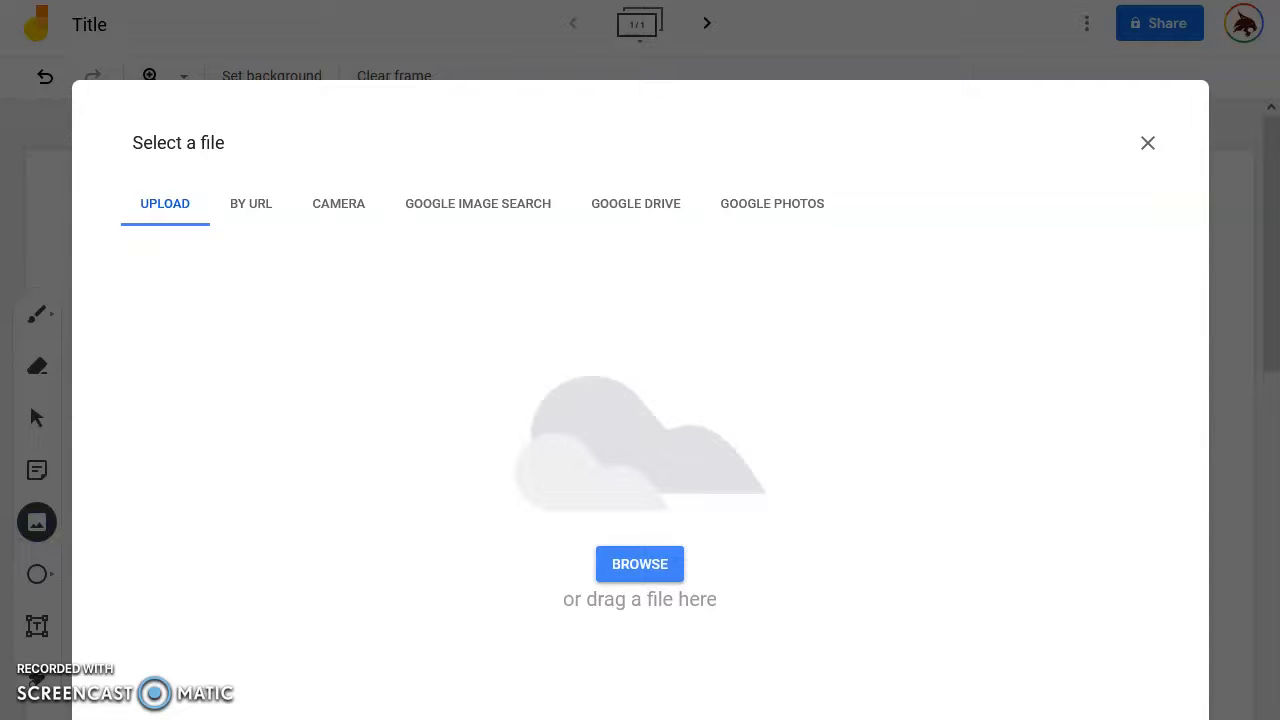
pyautogui.moveTo(1270, 540); pyautogui.dragTo(757, 543)
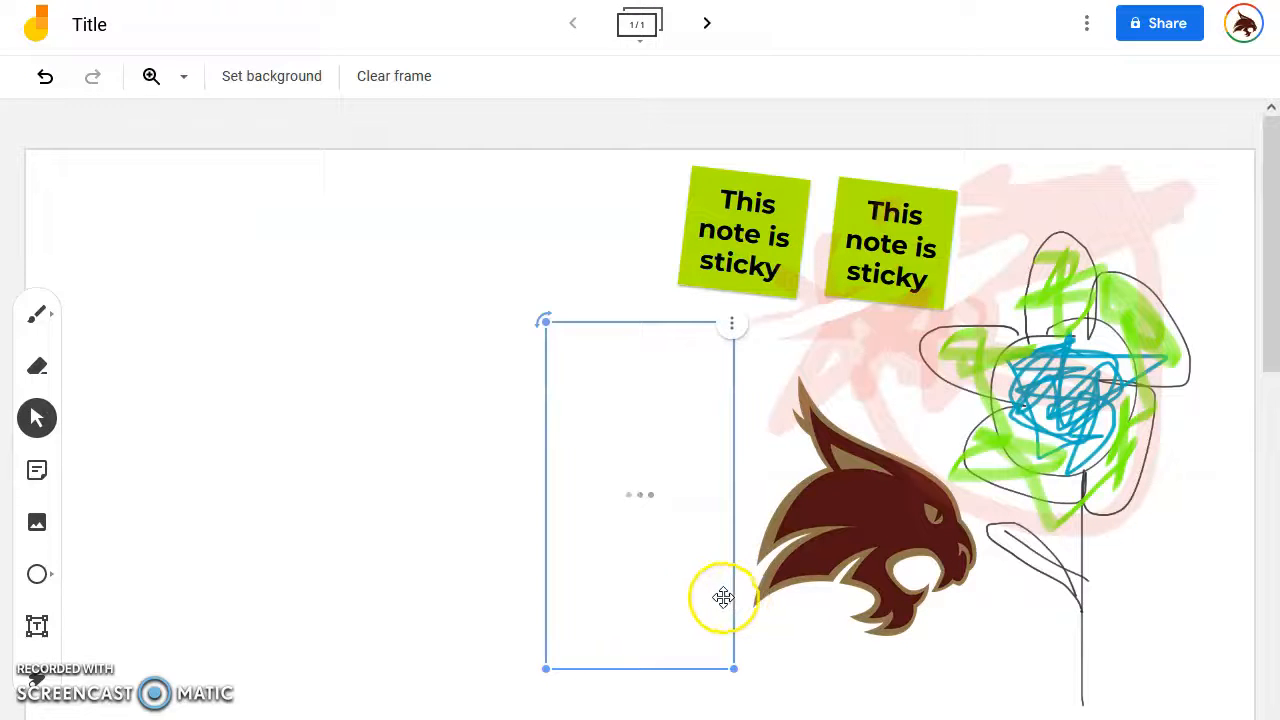
# Move the uploaded sword-and-shield character image to the empty left part of the frame and enlarge it slightly
pyautogui.moveTo(706, 523); pyautogui.dragTo(296, 475)
pyautogui.moveTo(325, 620); pyautogui.dragTo(380, 682)
pyautogui.moveTo(292, 520); pyautogui.dragTo(290, 455)
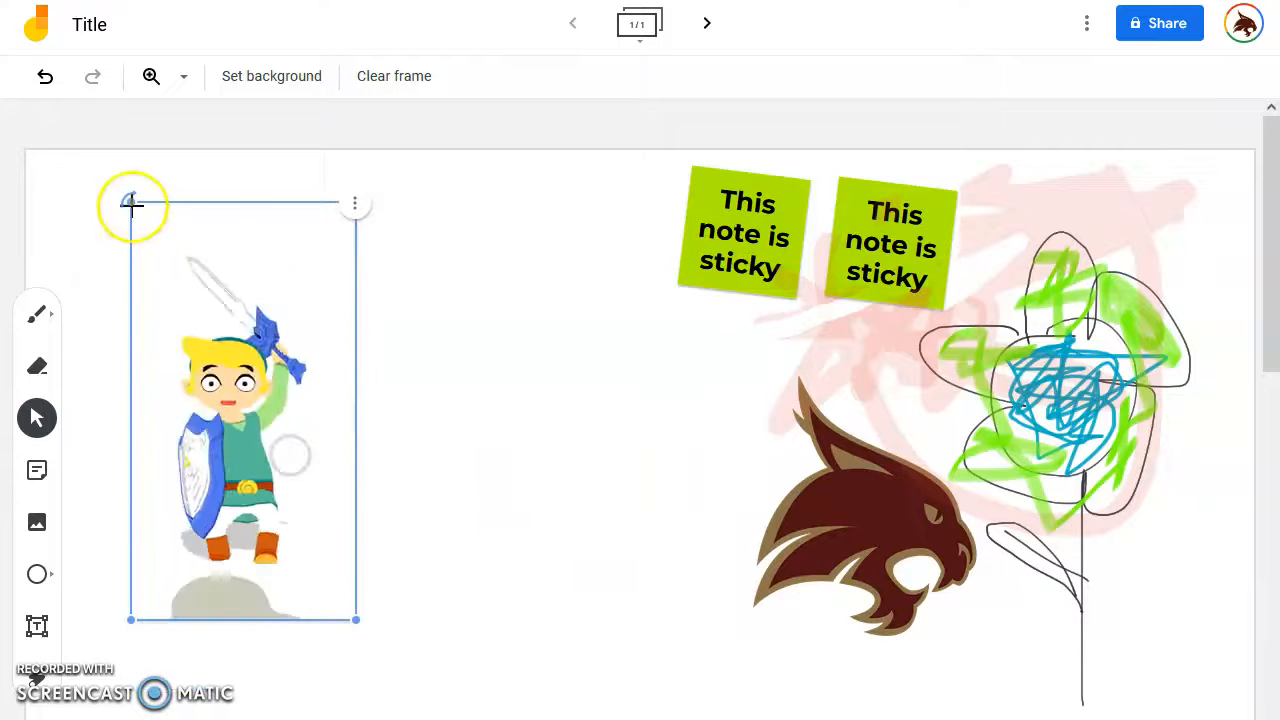
pyautogui.click(491, 426)
pyautogui.click(350, 494)
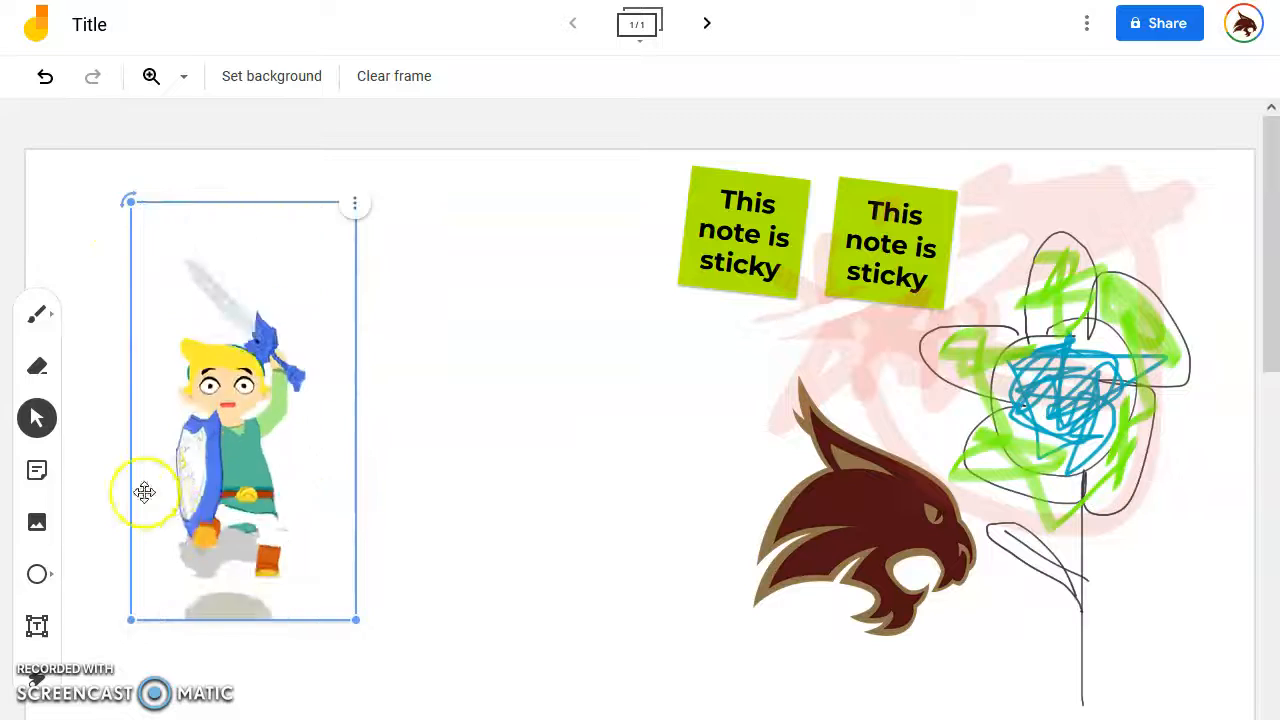
# Draw a right-pointing arrow shape and place it between the character image and the bobcat logo
pyautogui.click(37, 576)
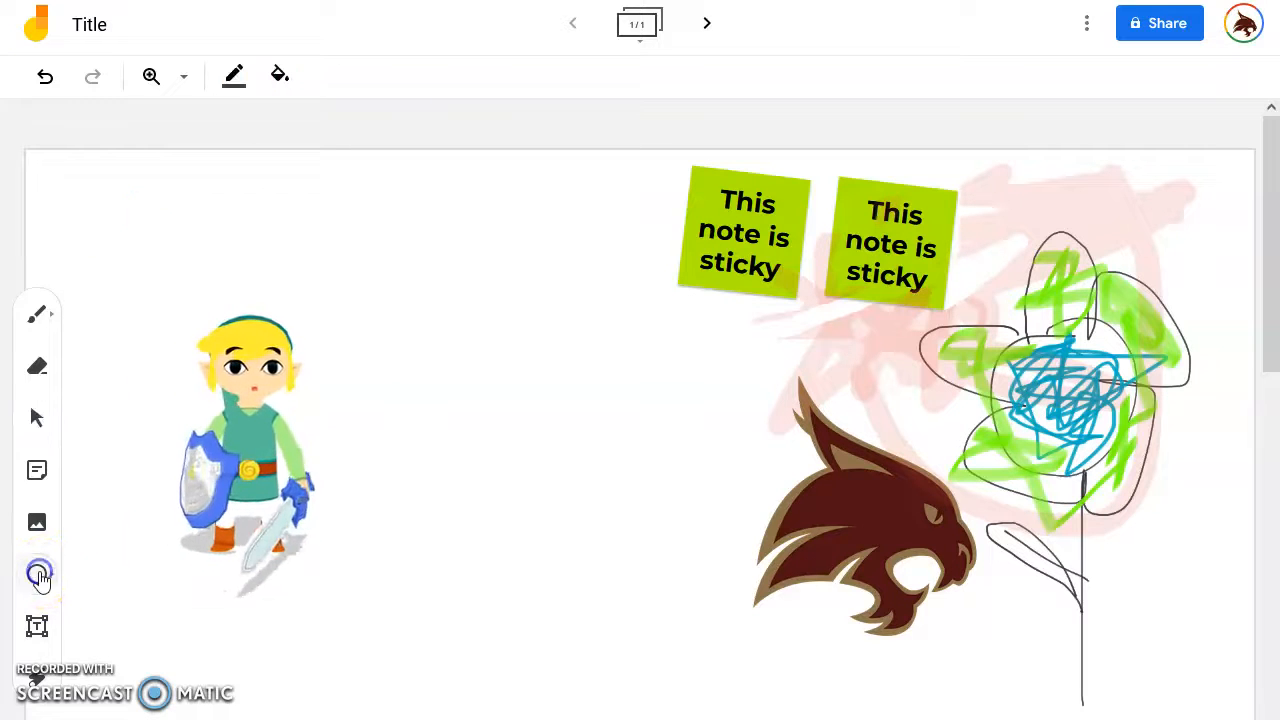
pyautogui.click(37, 576)
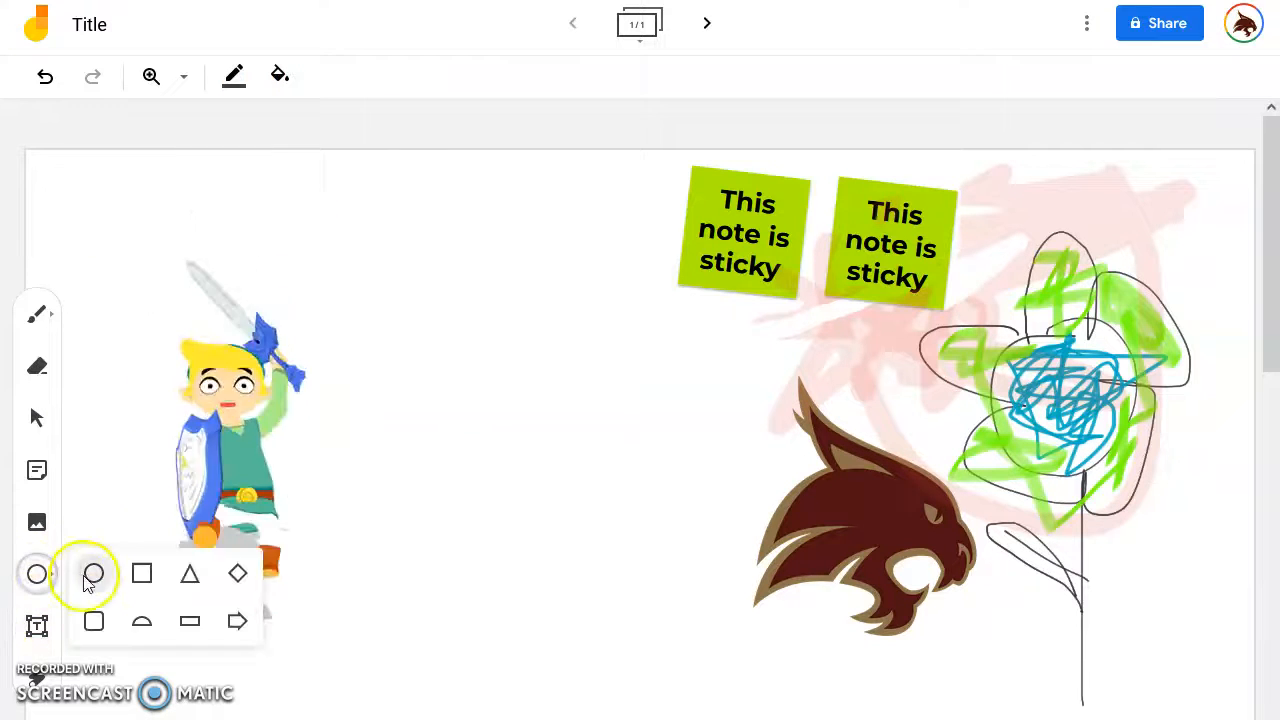
pyautogui.click(237, 621)
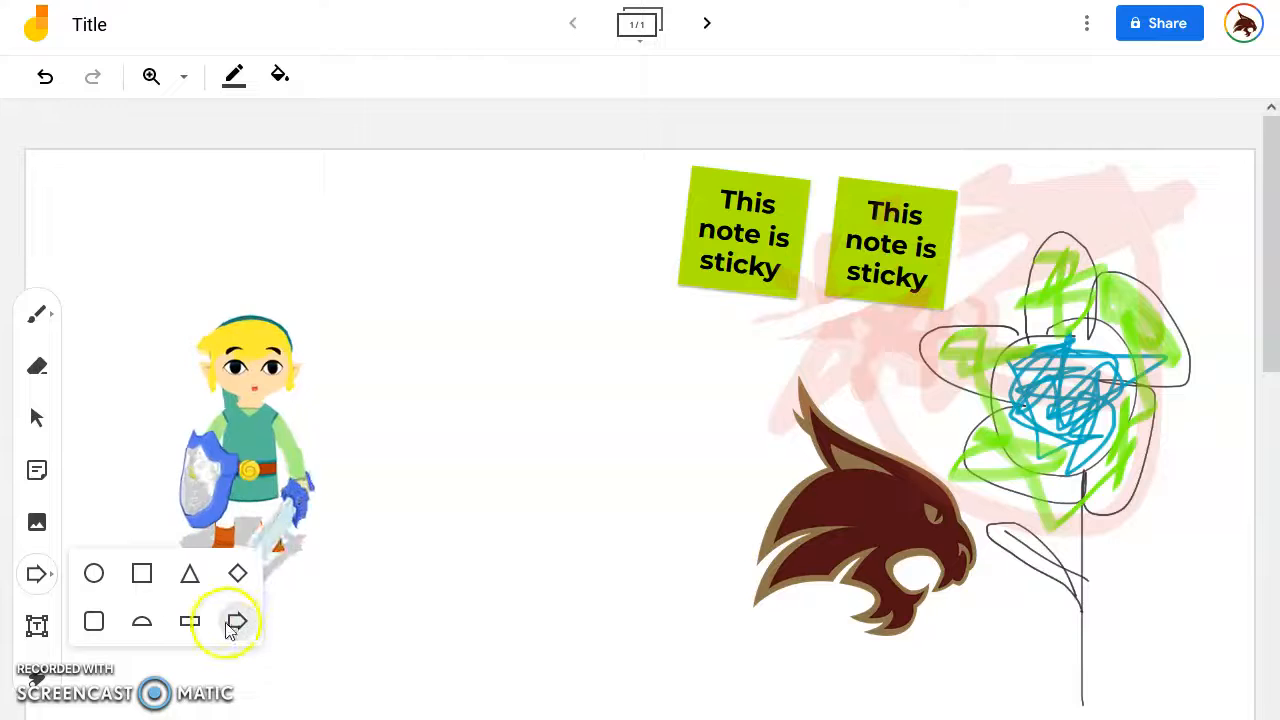
pyautogui.moveTo(274, 597)
pyautogui.mouseDown()
pyautogui.moveTo(600, 680)
pyautogui.moveTo(557, 692)
pyautogui.mouseUp()
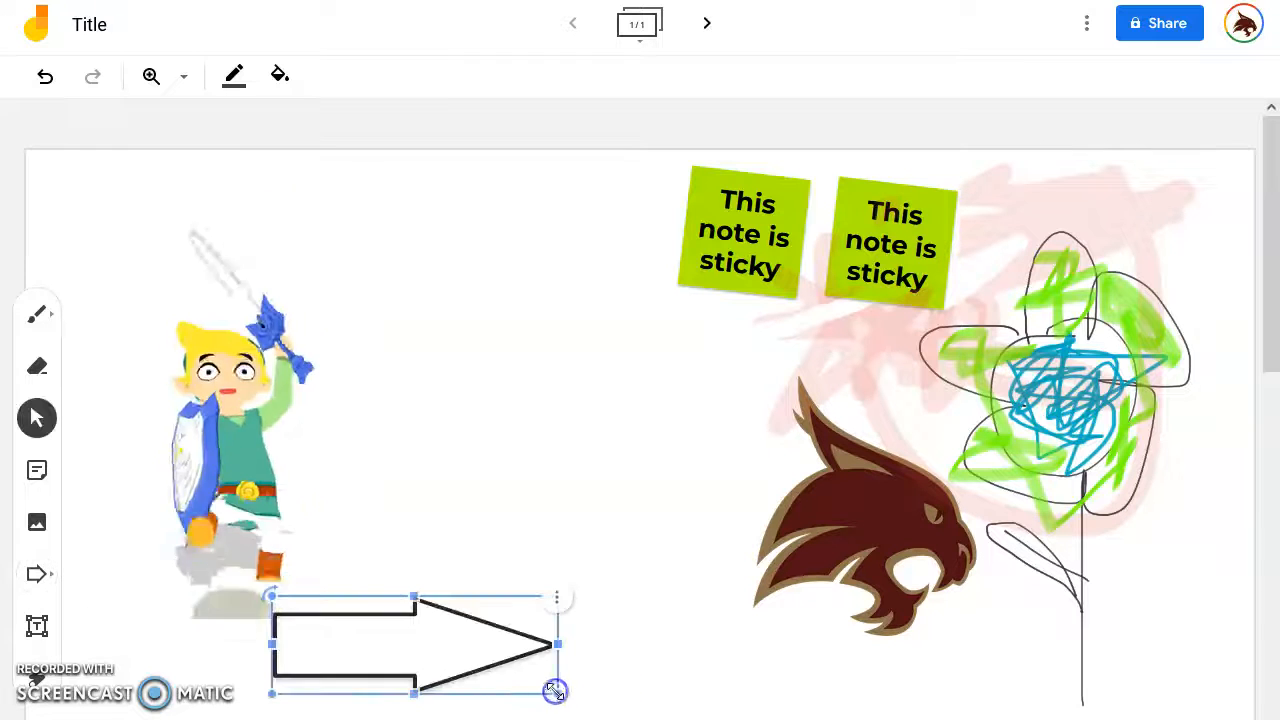
pyautogui.moveTo(443, 660); pyautogui.dragTo(531, 521)
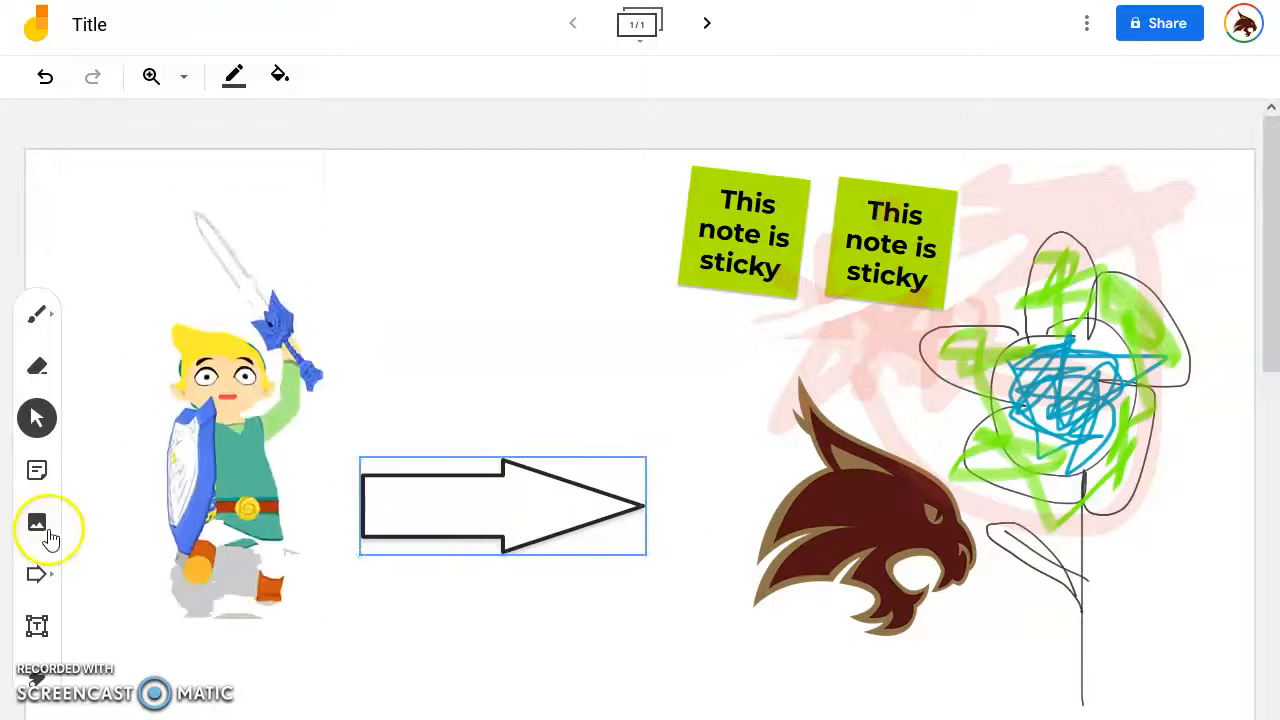
pyautogui.click(555, 588)
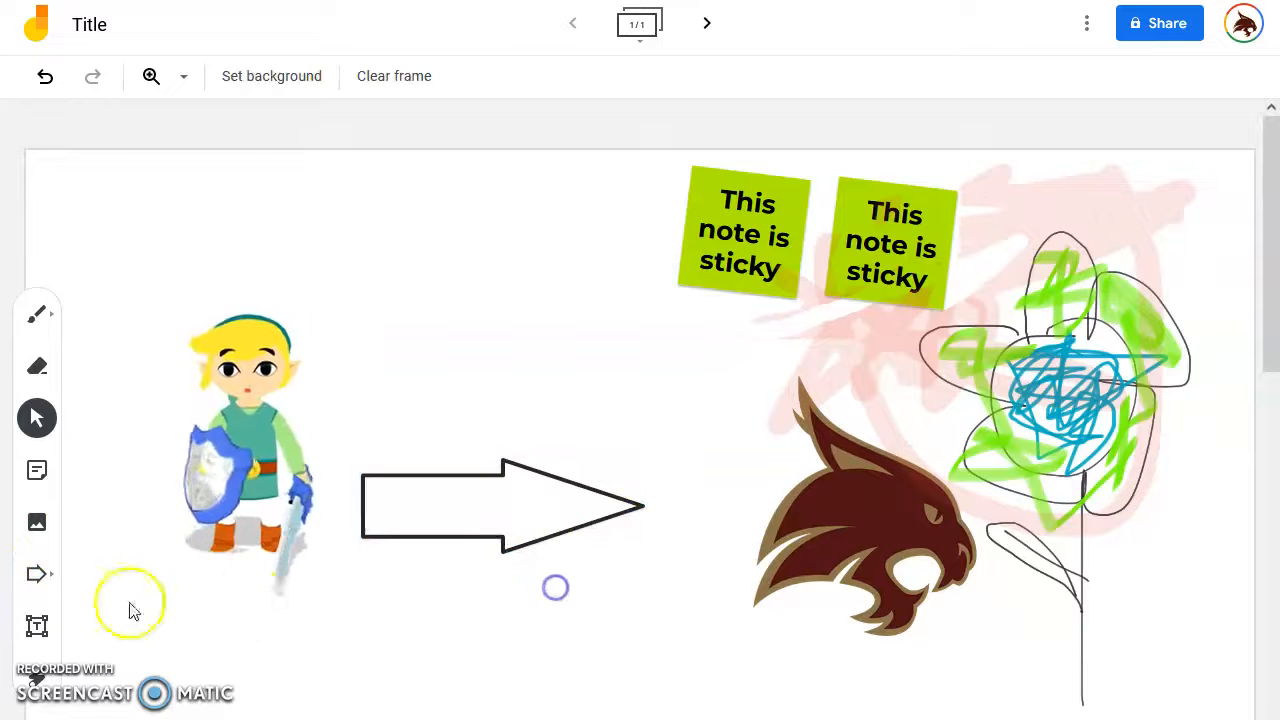
# Add a text box reading "This is text" above the arrow, between the character and the sticky notes
pyautogui.click(37, 630)
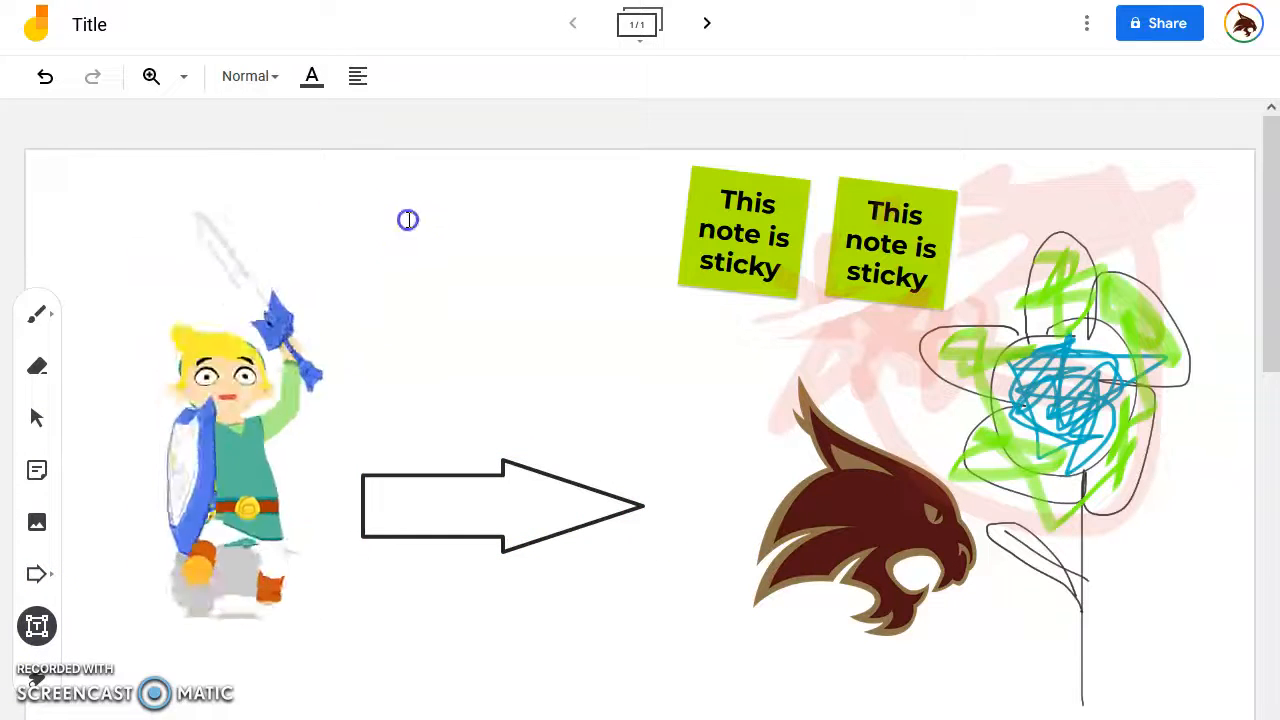
pyautogui.click(504, 311)
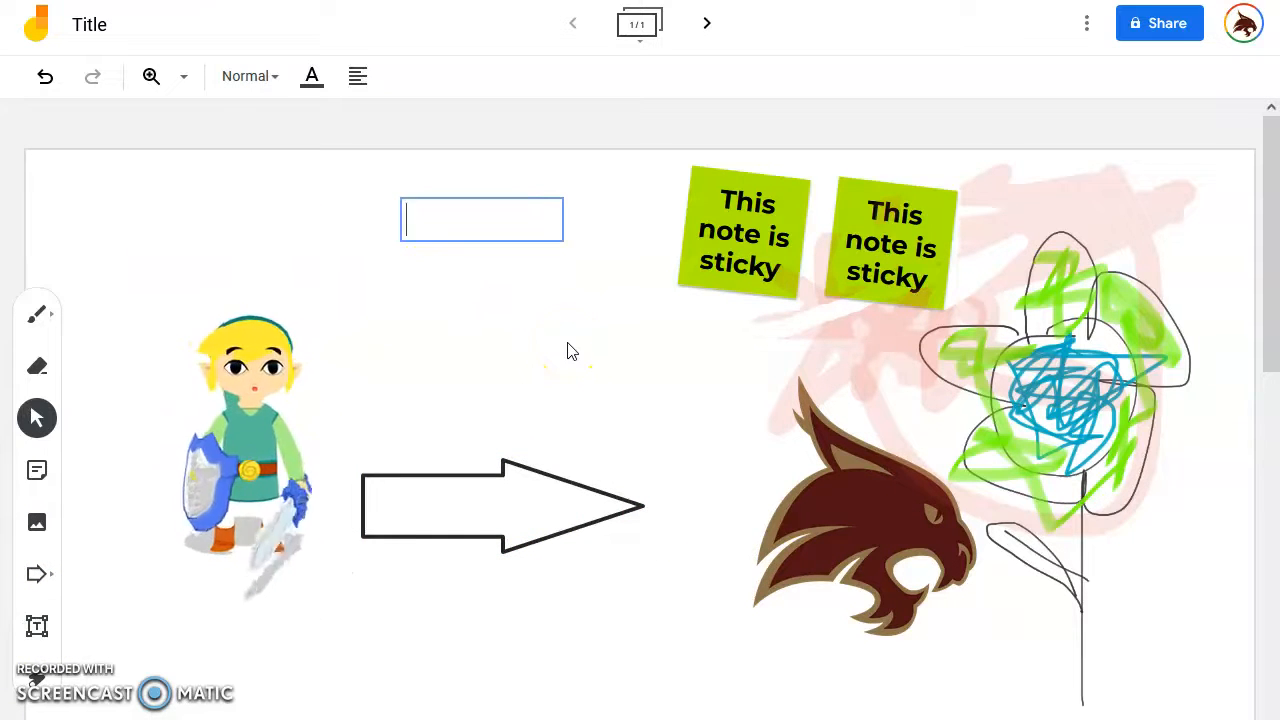
pyautogui.write('This is text')
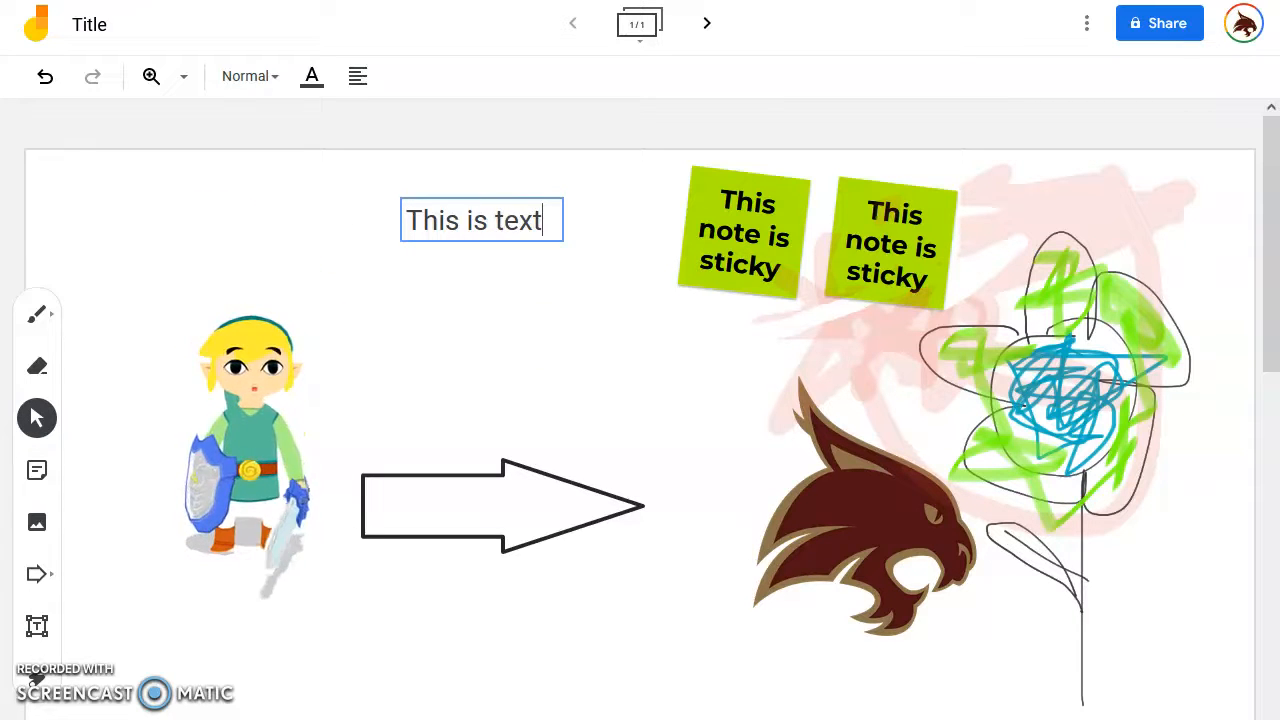
pyautogui.click(606, 380)
# Move the text box over the sticky notes, change its stacking order, and reposition it just above the arrow
pyautogui.click(457, 228)
pyautogui.moveTo(457, 216); pyautogui.dragTo(785, 258)
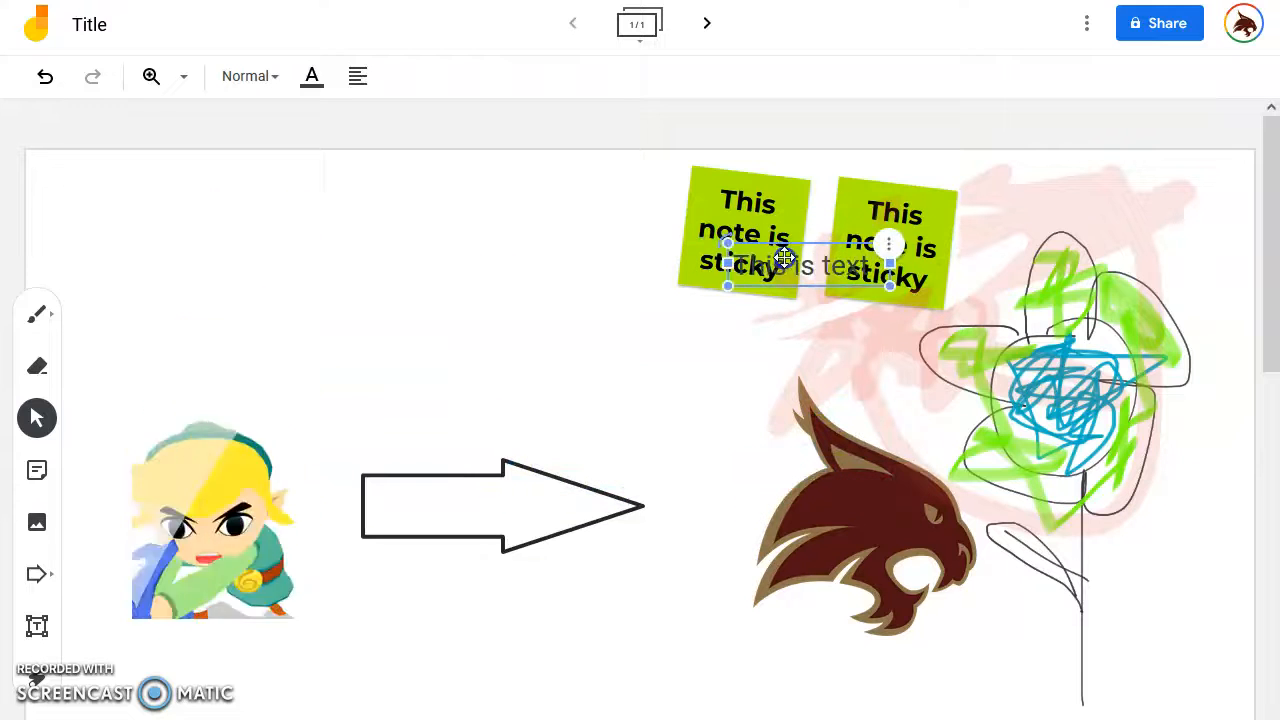
pyautogui.rightClick(889, 250)
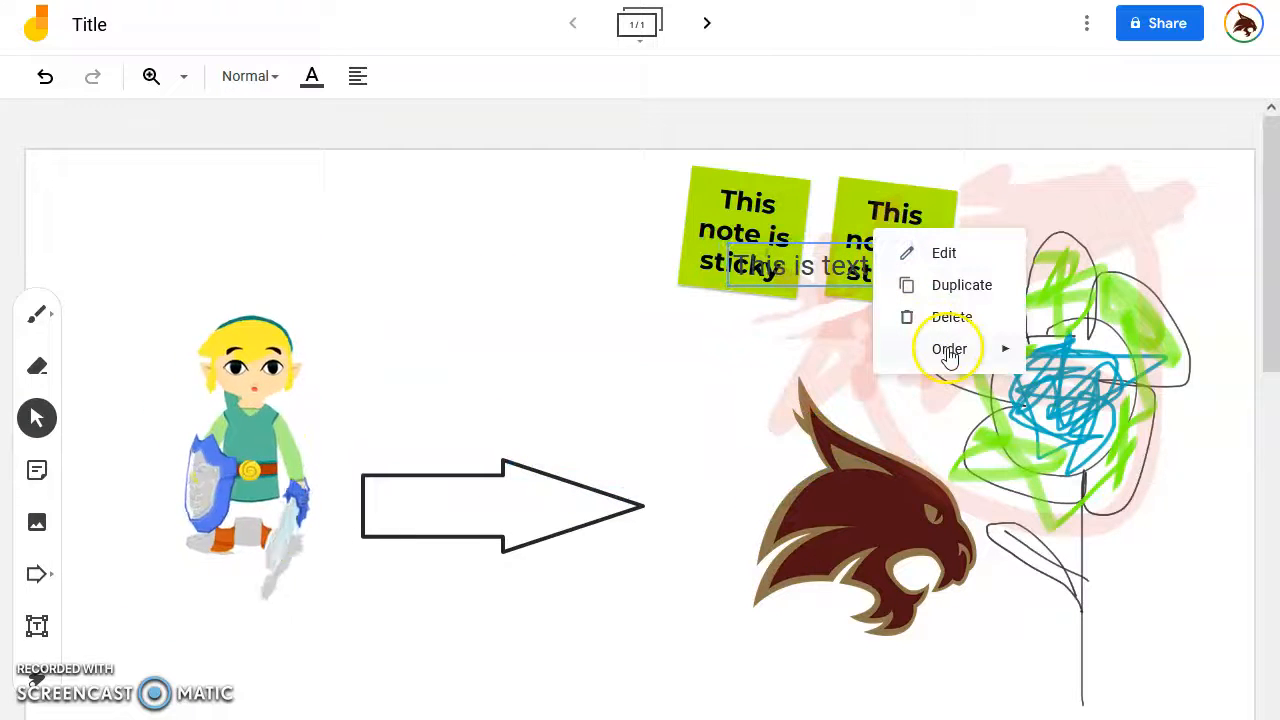
pyautogui.moveTo(951, 349)
pyautogui.click(1113, 456)
pyautogui.moveTo(809, 263); pyautogui.dragTo(640, 355)
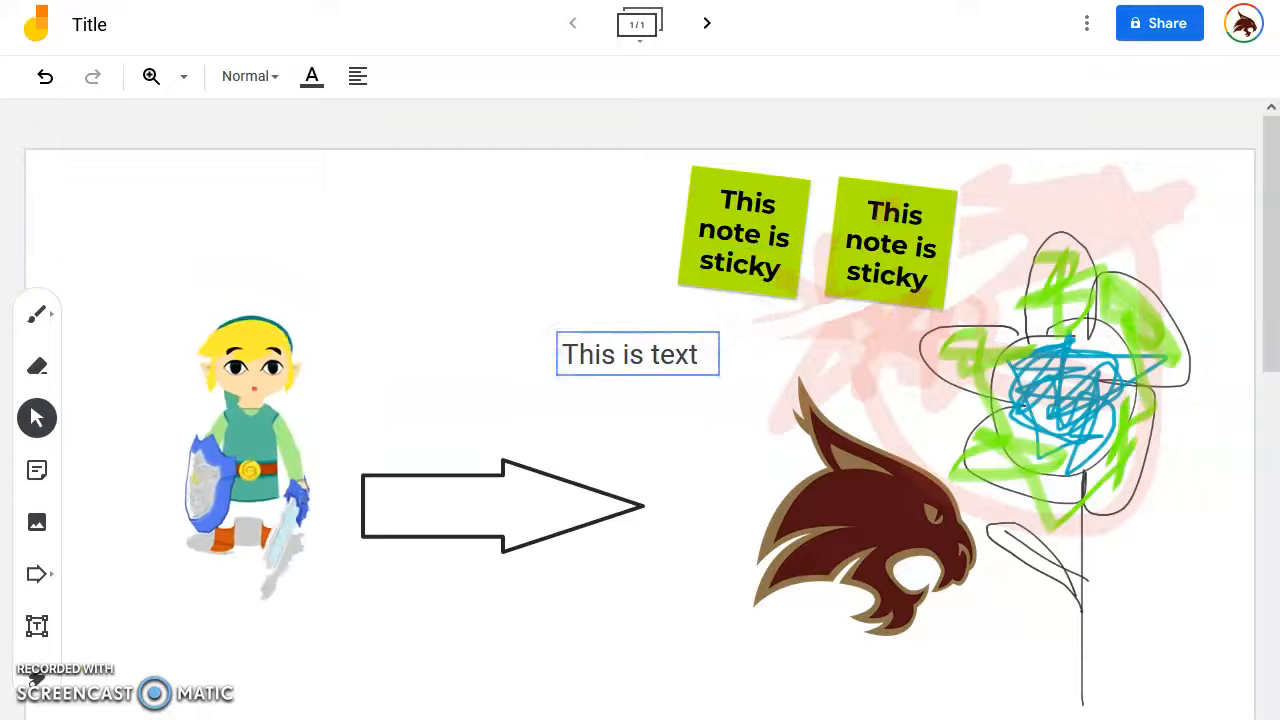
# Use the Laser tool to trace temporary strokes over the character, arrow, sticky notes, bobcat logo and flower
pyautogui.click(38, 692)
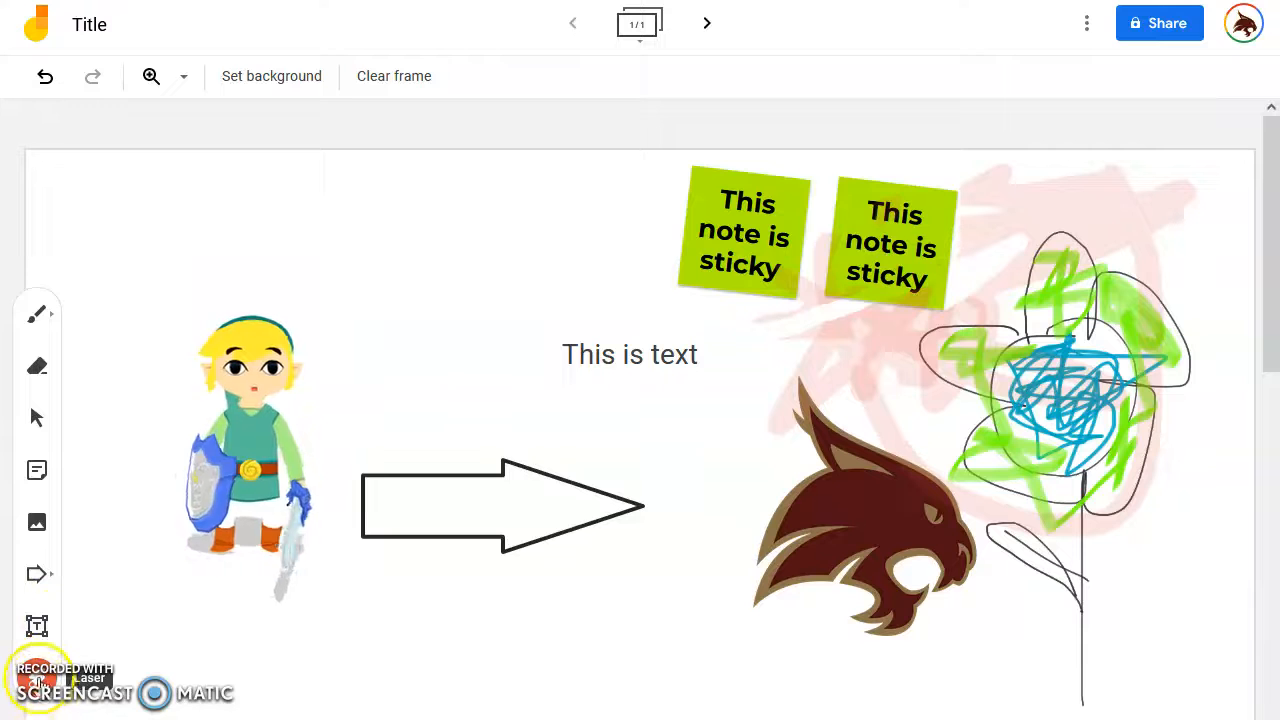
pyautogui.moveTo(494, 343)
pyautogui.mouseDown()
pyautogui.moveTo(169, 263)
pyautogui.moveTo(254, 254)
pyautogui.moveTo(382, 271)
pyautogui.moveTo(351, 486)
pyautogui.moveTo(166, 254)
pyautogui.moveTo(166, 443)
pyautogui.moveTo(245, 573)
pyautogui.moveTo(363, 451)
pyautogui.moveTo(185, 245)
pyautogui.moveTo(256, 521)
pyautogui.mouseUp()
pyautogui.moveTo(433, 513)
pyautogui.mouseDown()
pyautogui.moveTo(691, 446)
pyautogui.moveTo(677, 323)
pyautogui.moveTo(651, 391)
pyautogui.moveTo(589, 425)
pyautogui.moveTo(656, 395)
pyautogui.mouseUp()
pyautogui.moveTo(799, 203)
pyautogui.mouseDown()
pyautogui.moveTo(720, 166)
pyautogui.moveTo(726, 311)
pyautogui.mouseUp()
pyautogui.moveTo(798, 426)
pyautogui.mouseDown()
pyautogui.moveTo(889, 666)
pyautogui.moveTo(851, 537)
pyautogui.moveTo(857, 551)
pyautogui.moveTo(1101, 590)
pyautogui.moveTo(1060, 412)
pyautogui.mouseUp()
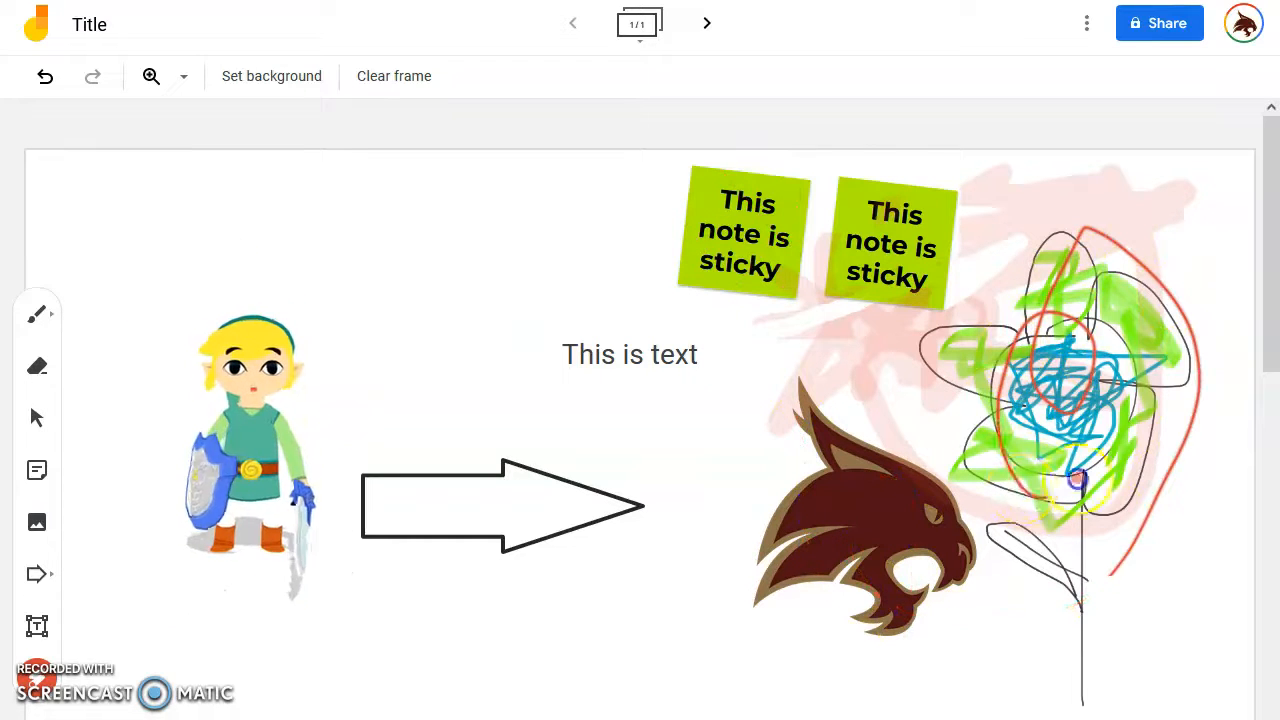
pyautogui.moveTo(1052, 498); pyautogui.dragTo(1043, 520)
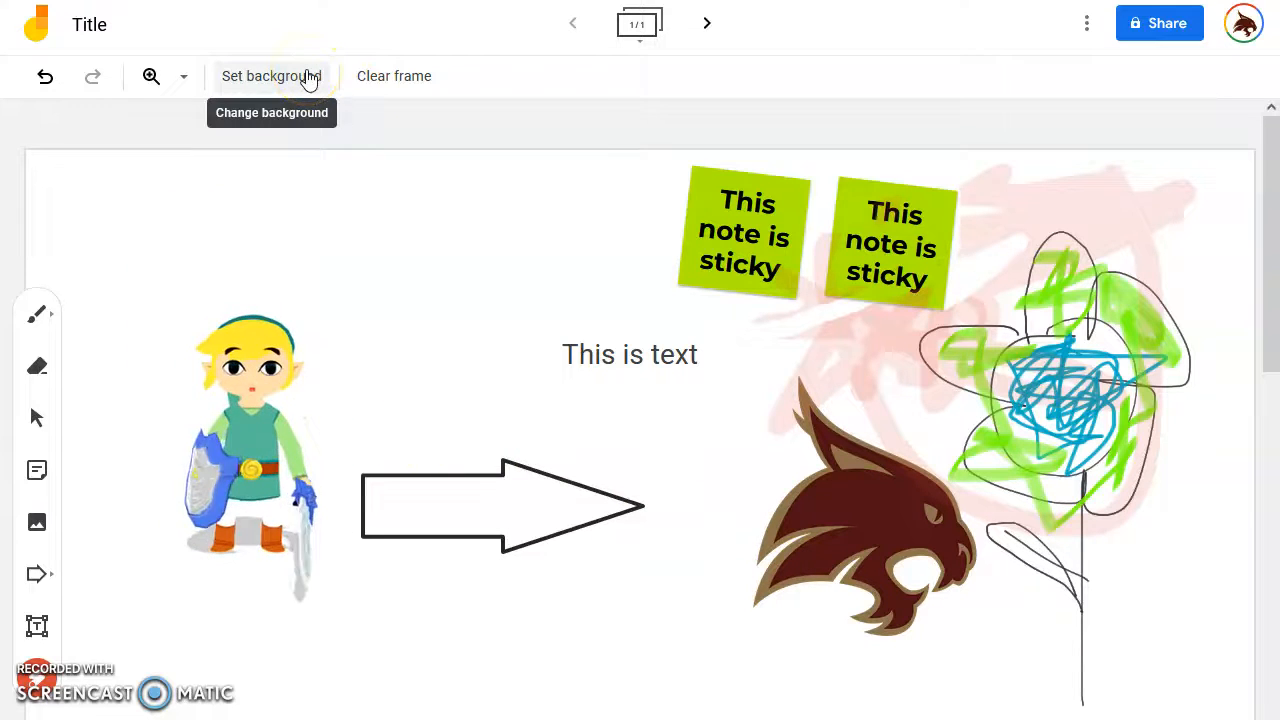
# Set the frame background to the dotted pattern, and open the file picker for a custom background image
pyautogui.click(309, 79)
pyautogui.click(386, 141)
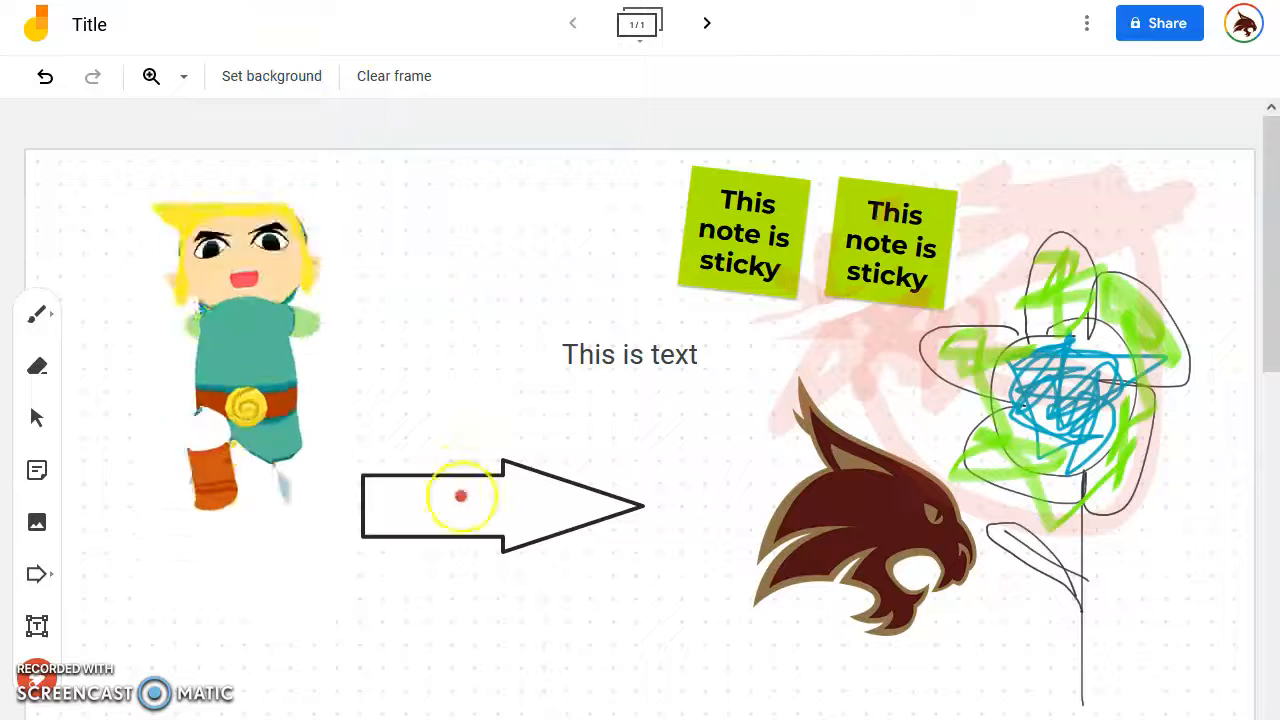
pyautogui.click(297, 80)
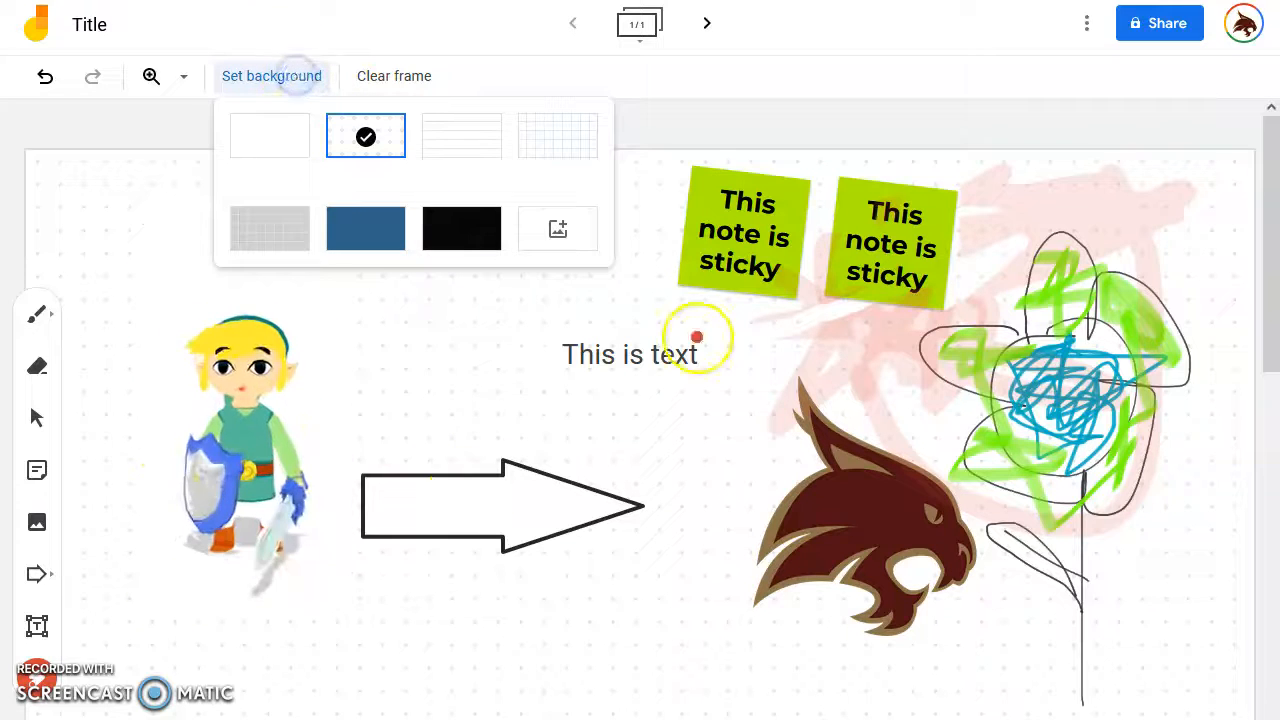
pyautogui.click(556, 229)
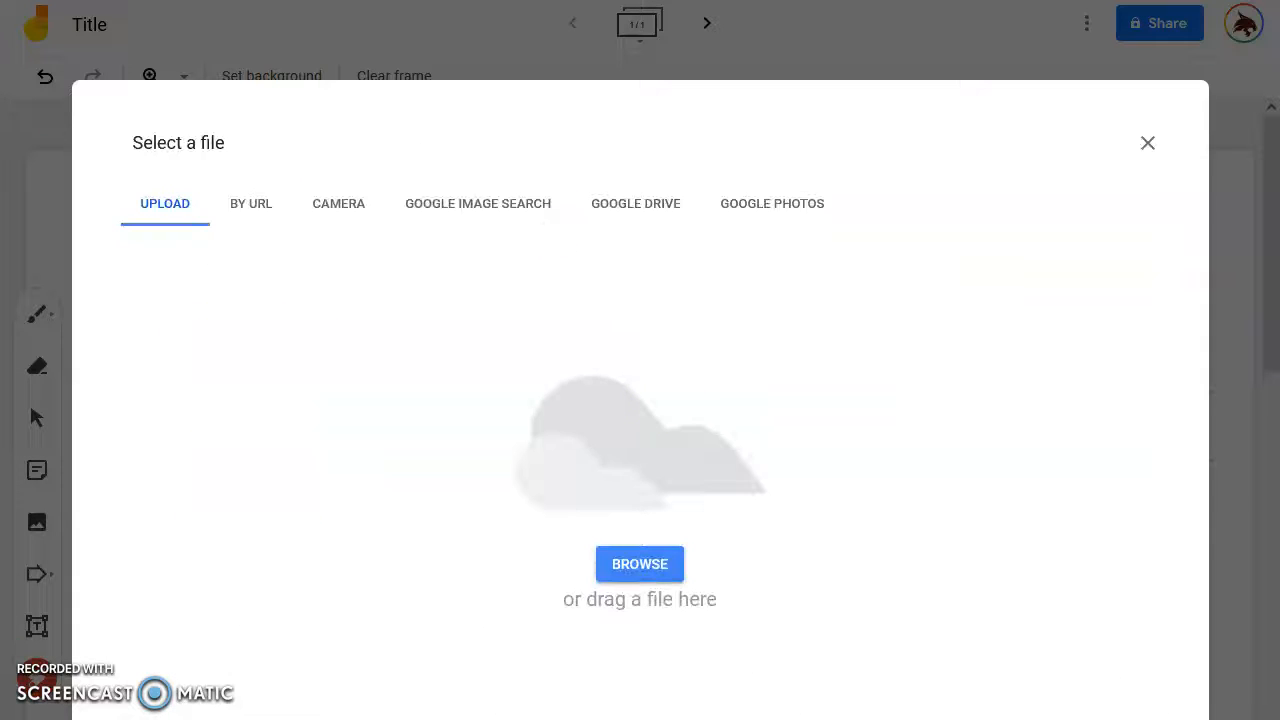